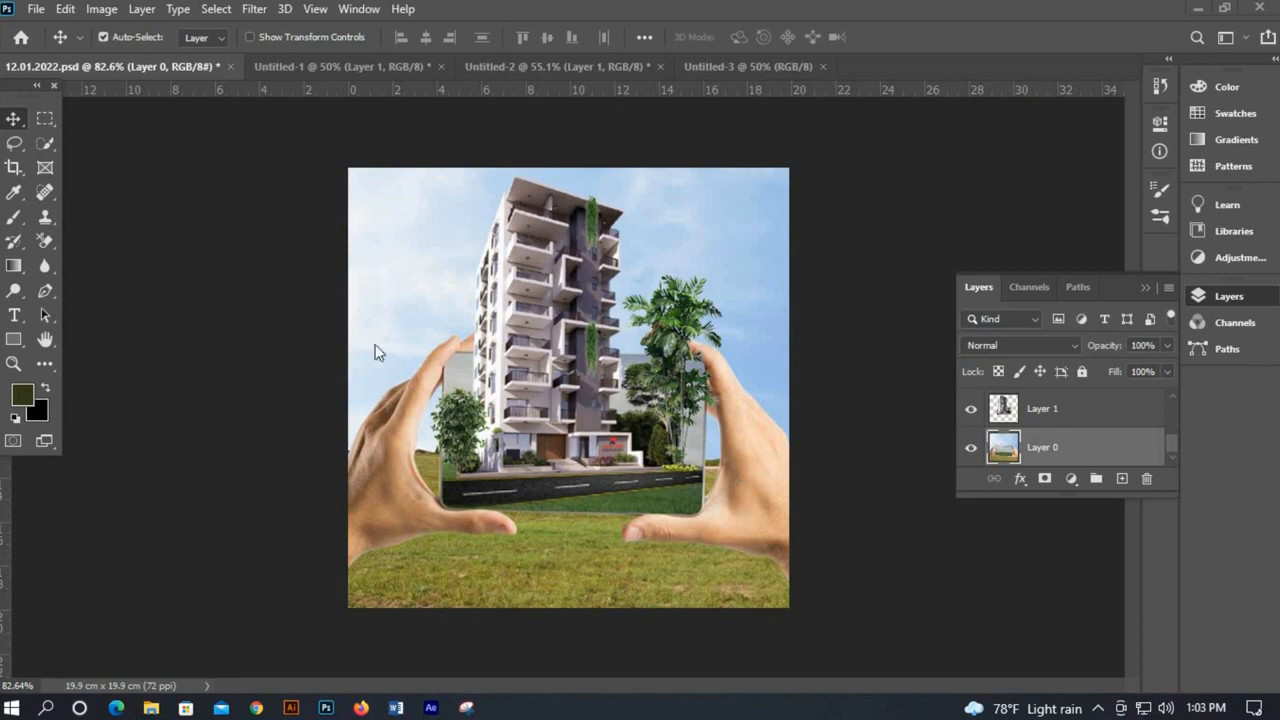
Copy the building cutout from Untitled-1 into the Untitled-2 photo of hands holding a phone.
left_click(584, 62)
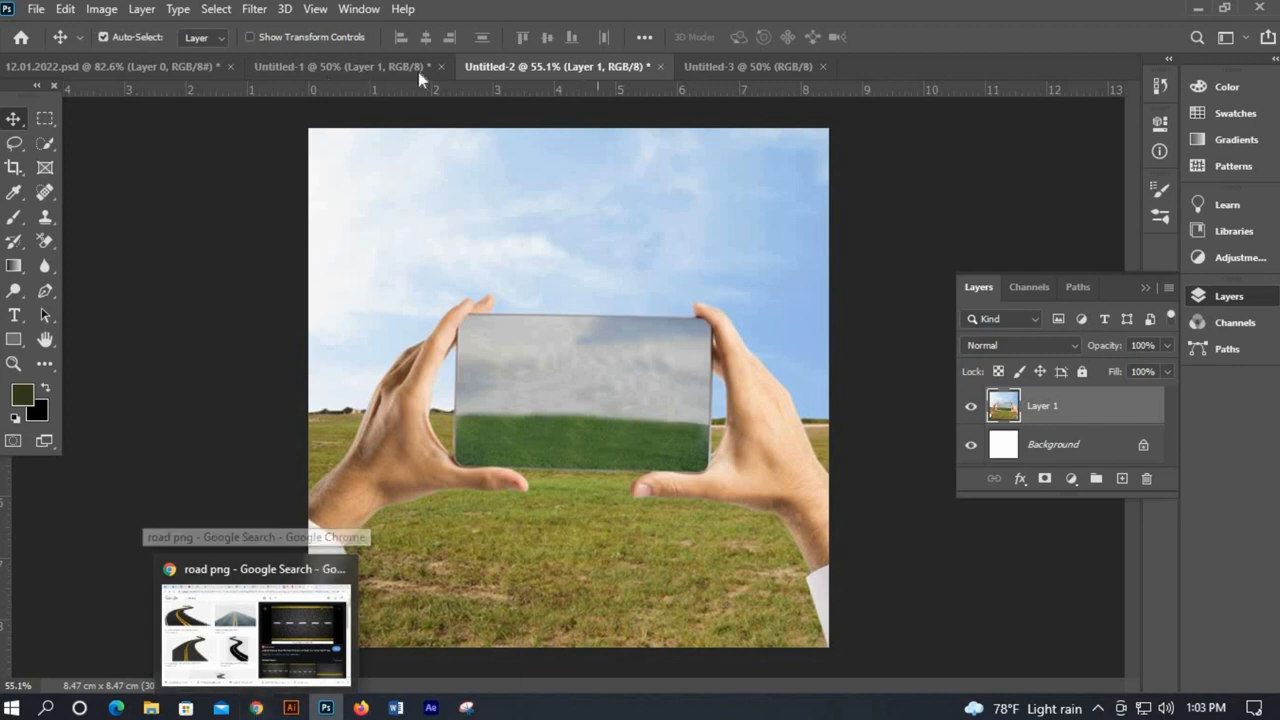
left_click(378, 66)
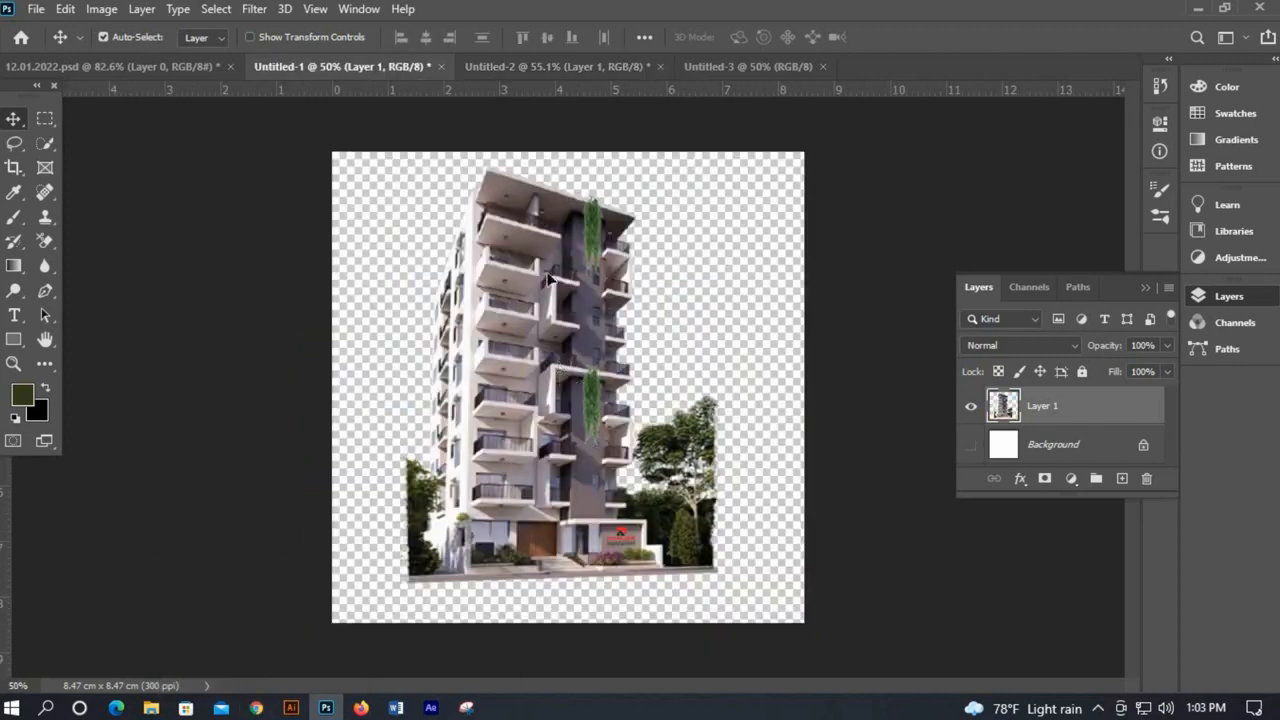
left_click_drag(585, 405, 603, 318)
Scale the building layer to about 66% and place it over the phone screen between the hands.
key("ctrl+t")
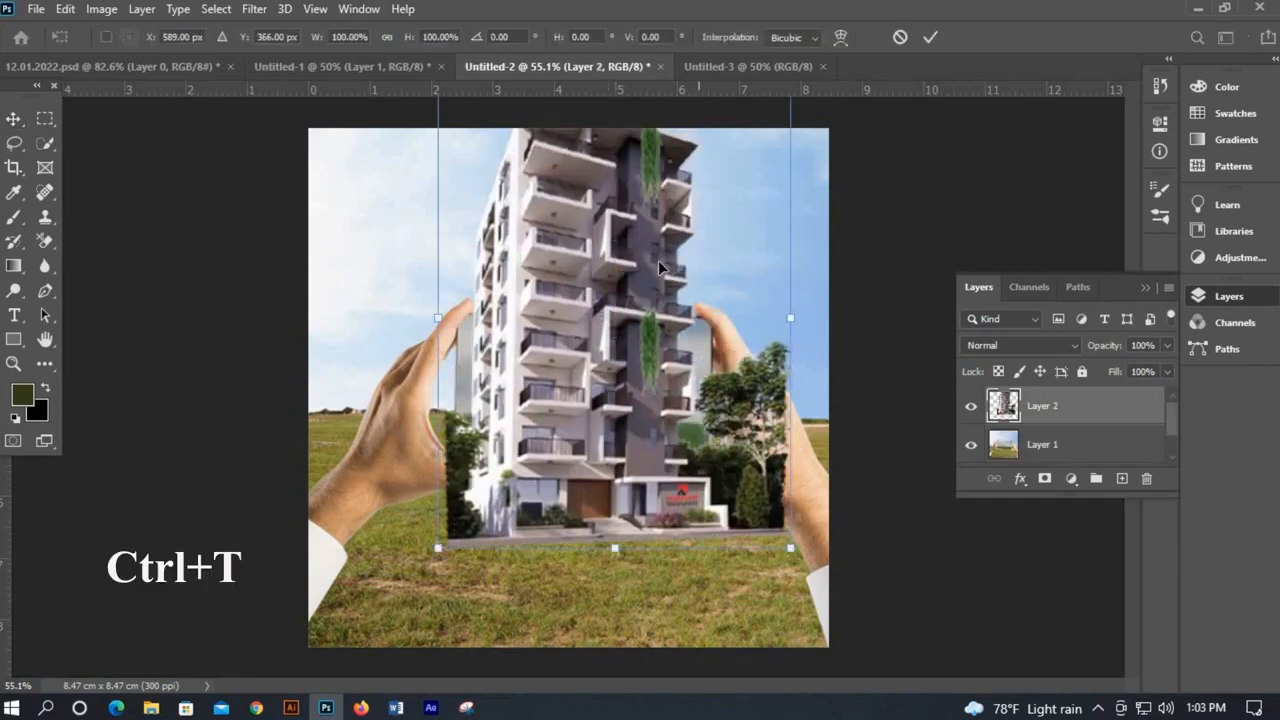
left_click_drag(659, 262, 613, 361)
left_click_drag(744, 186, 692, 254)
left_click_drag(580, 320, 608, 184)
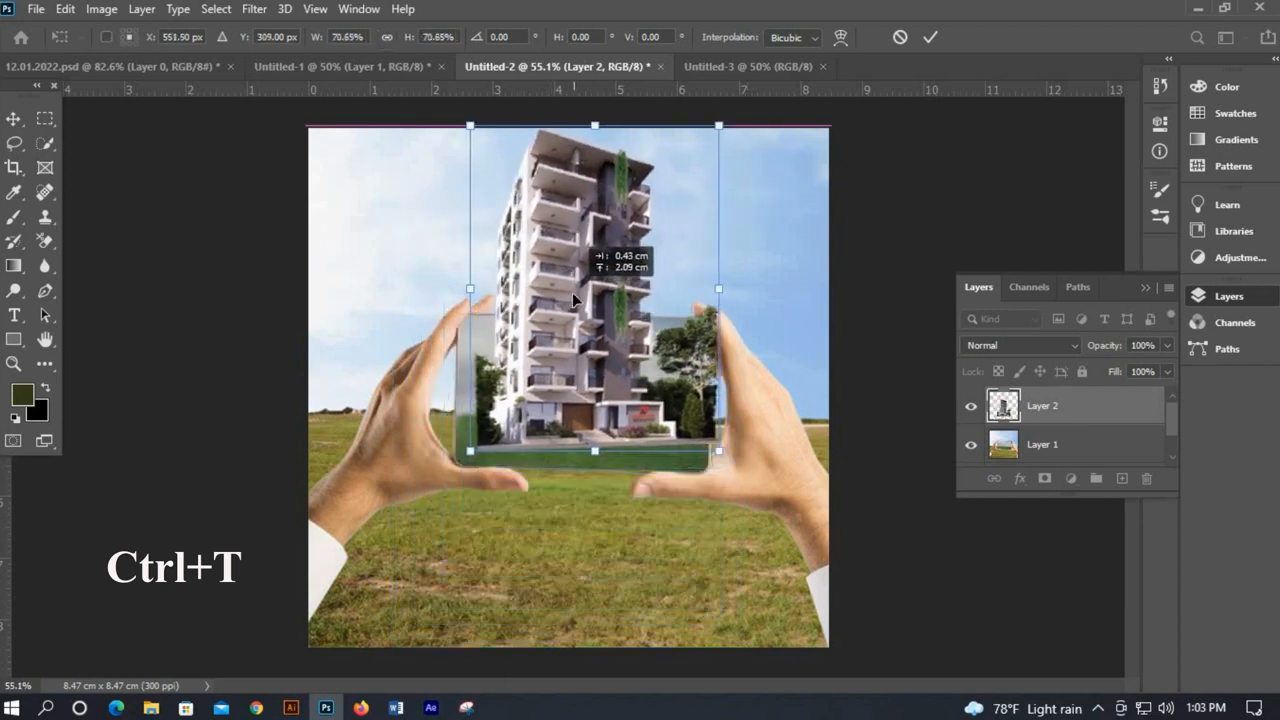
left_click_drag(716, 131, 708, 137)
mouse_move(584, 298)
left_mouse_down()
mouse_move(572, 298)
mouse_move(587, 293)
left_mouse_up()
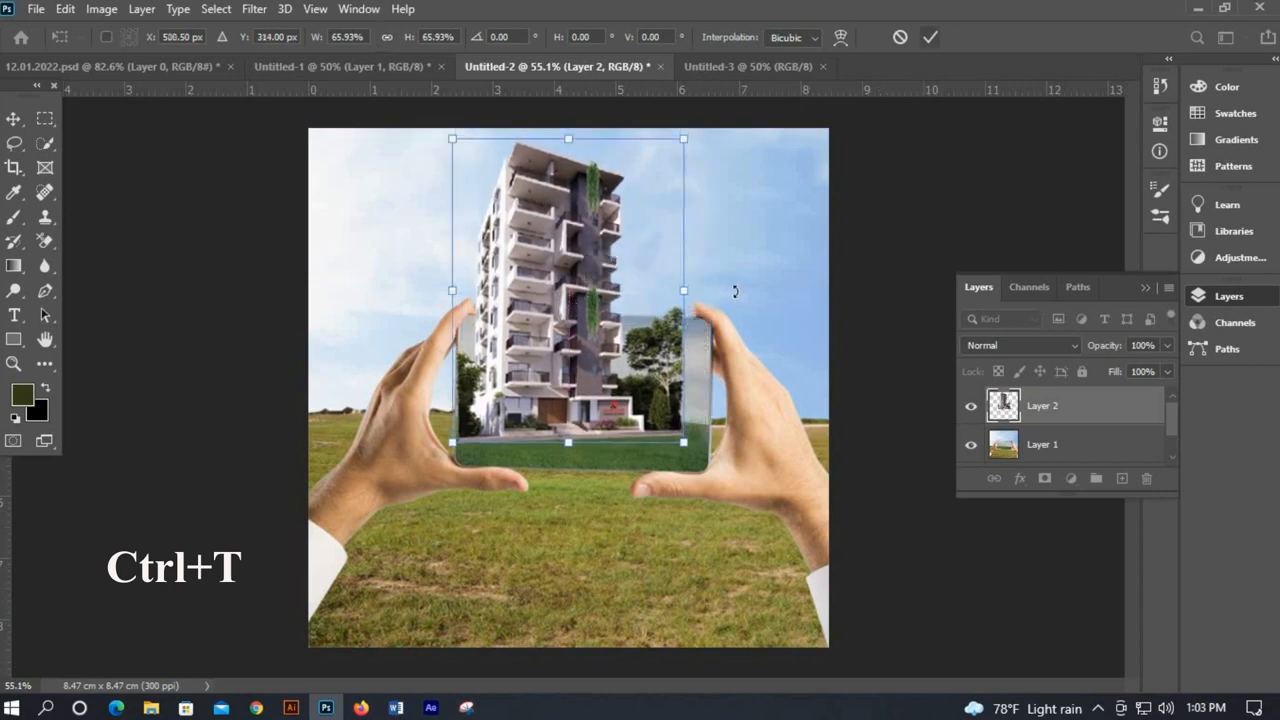
Nudge the building slightly to the right to centre it on the phone screen and apply the transform.
key("Right")
key("Right")
key("Right")
key("Right")
key("Right")
key("Right")
key("Right")
key("Right")
key("Right")
key("Right")
key("Right")
key("Right")
key("Right")
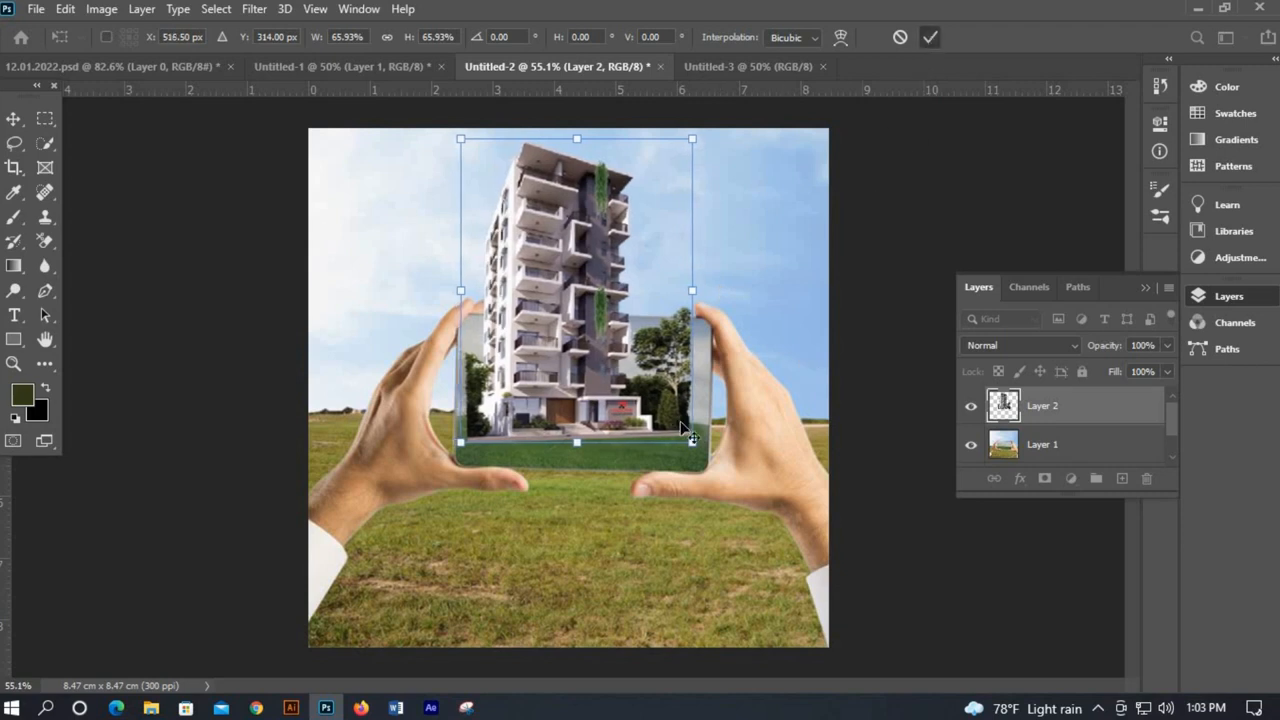
left_click(930, 37)
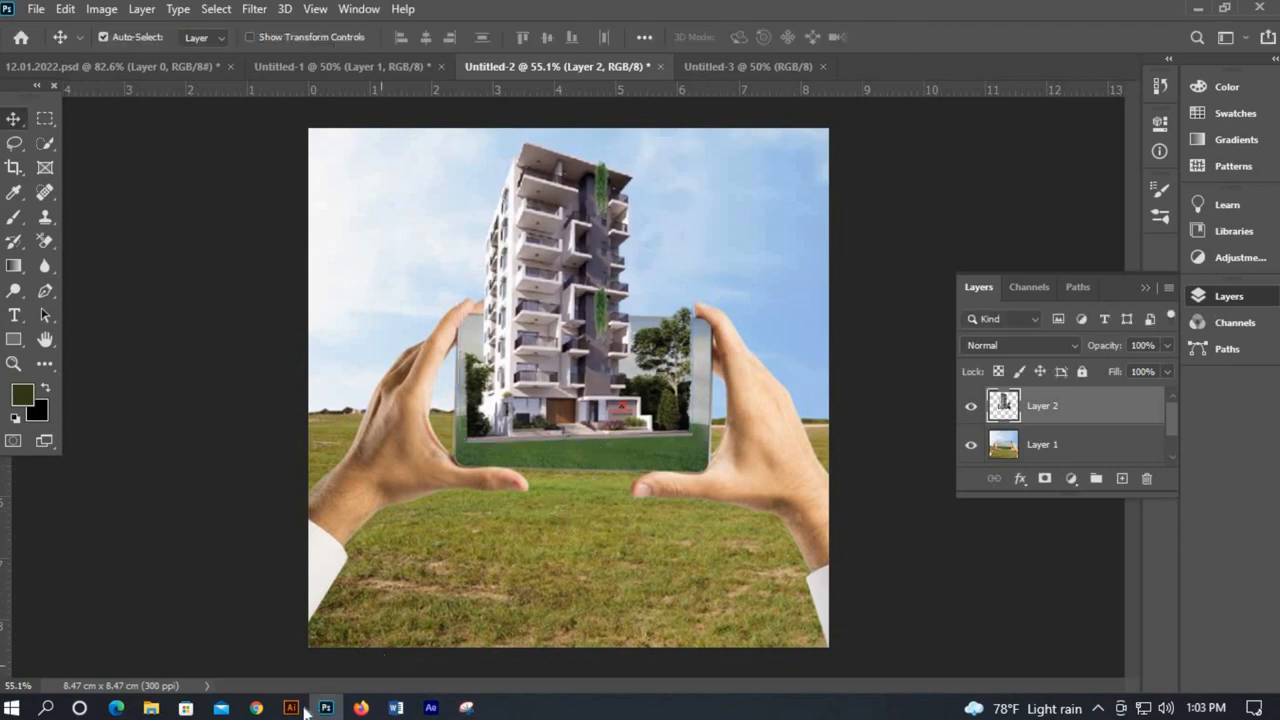
Switch to Chrome, copy the asphalt road image with white dashes, and paste it into Untitled-2 in Photoshop.
left_click(256, 708)
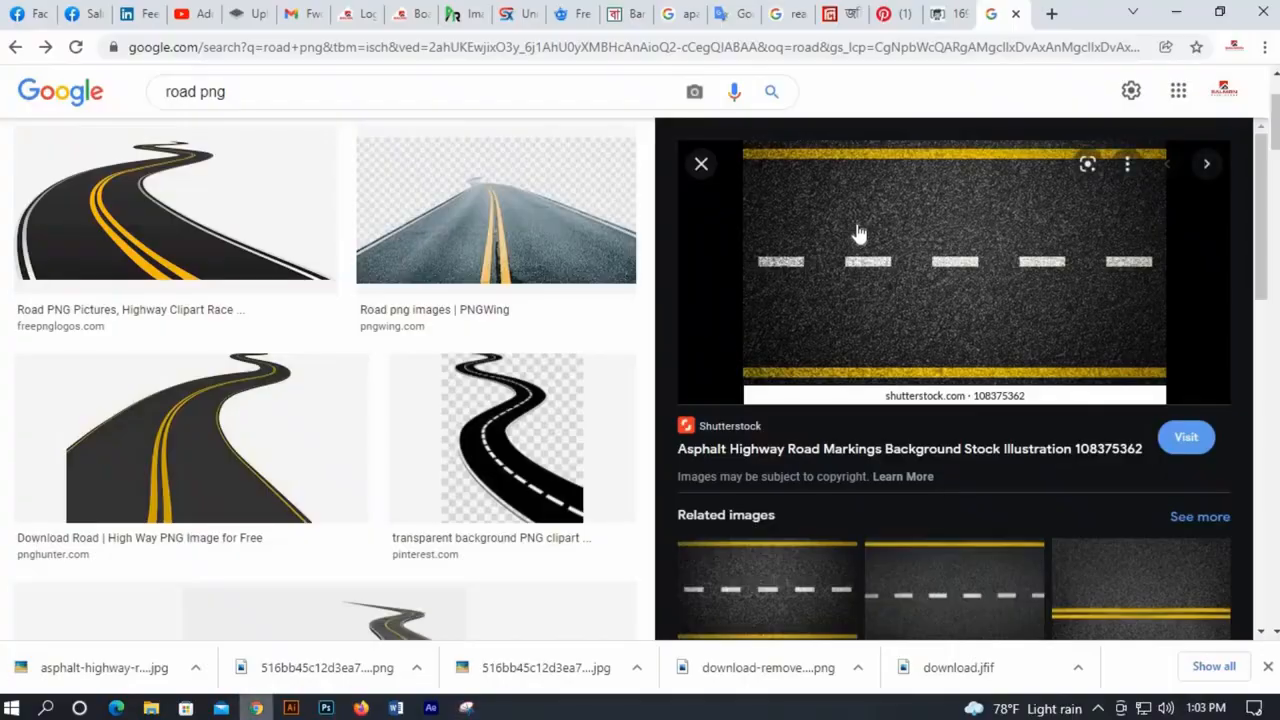
right_click(858, 222)
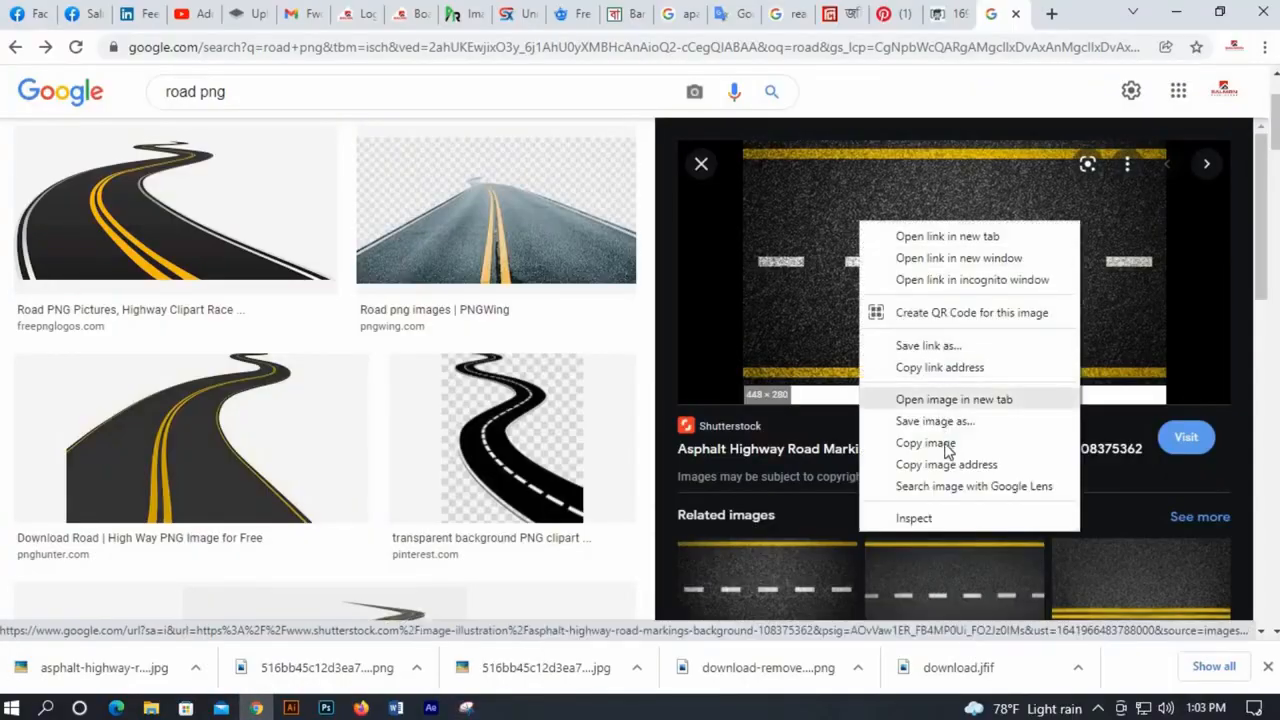
left_click(945, 445)
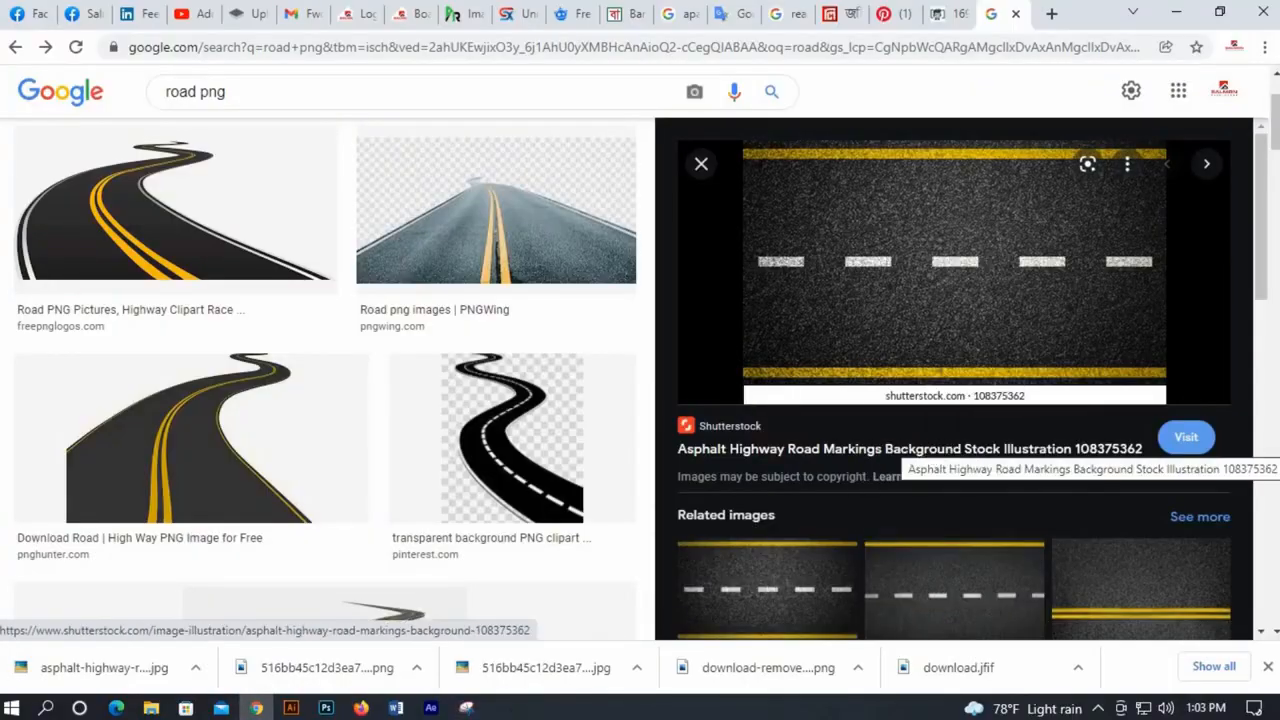
left_click(326, 708)
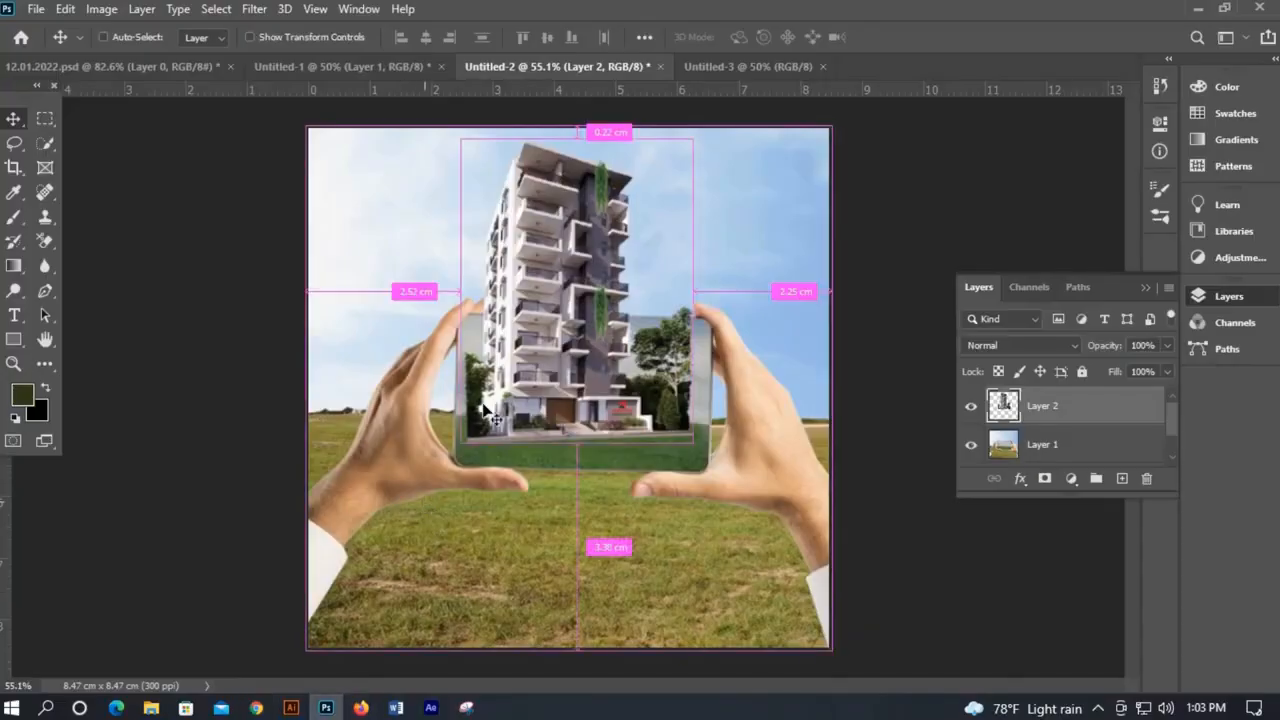
key("ctrl+v")
left_click_drag(574, 455, 574, 484)
scroll(573, 483, "up", 3)
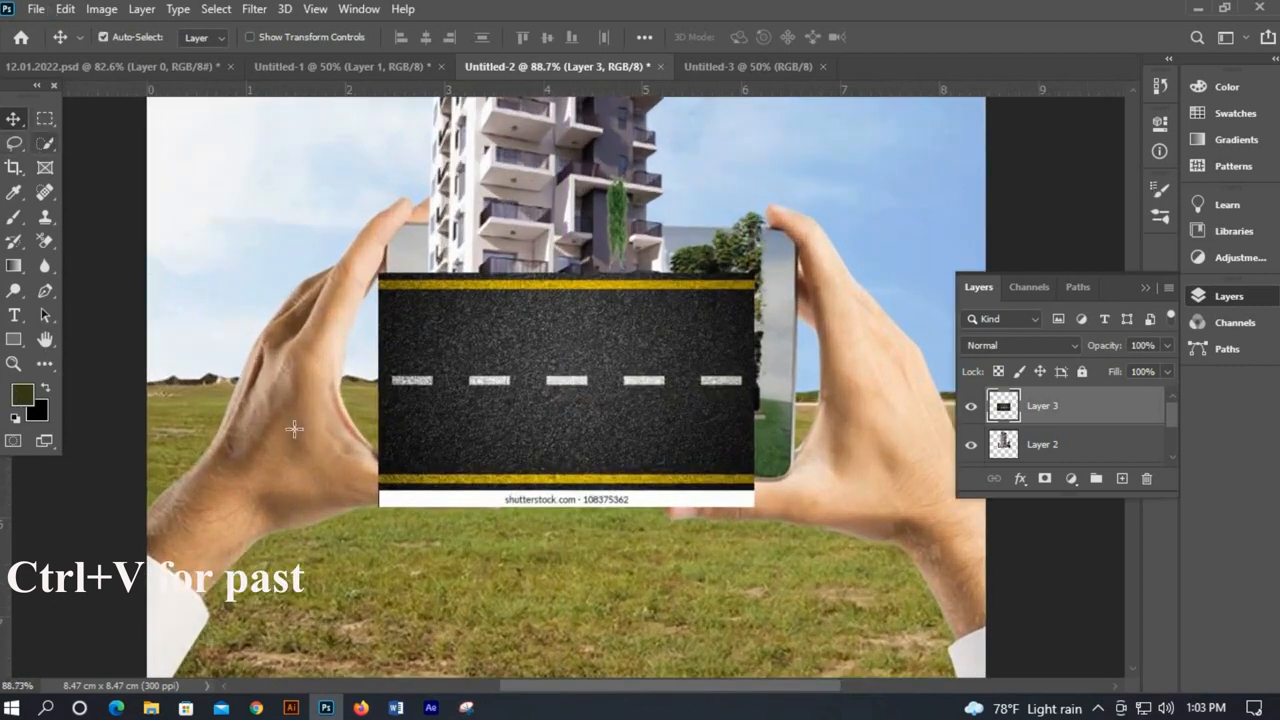
Delete the white watermark strip along the road image's lower edge using a rectangular selection, and clear the selection.
key("m")
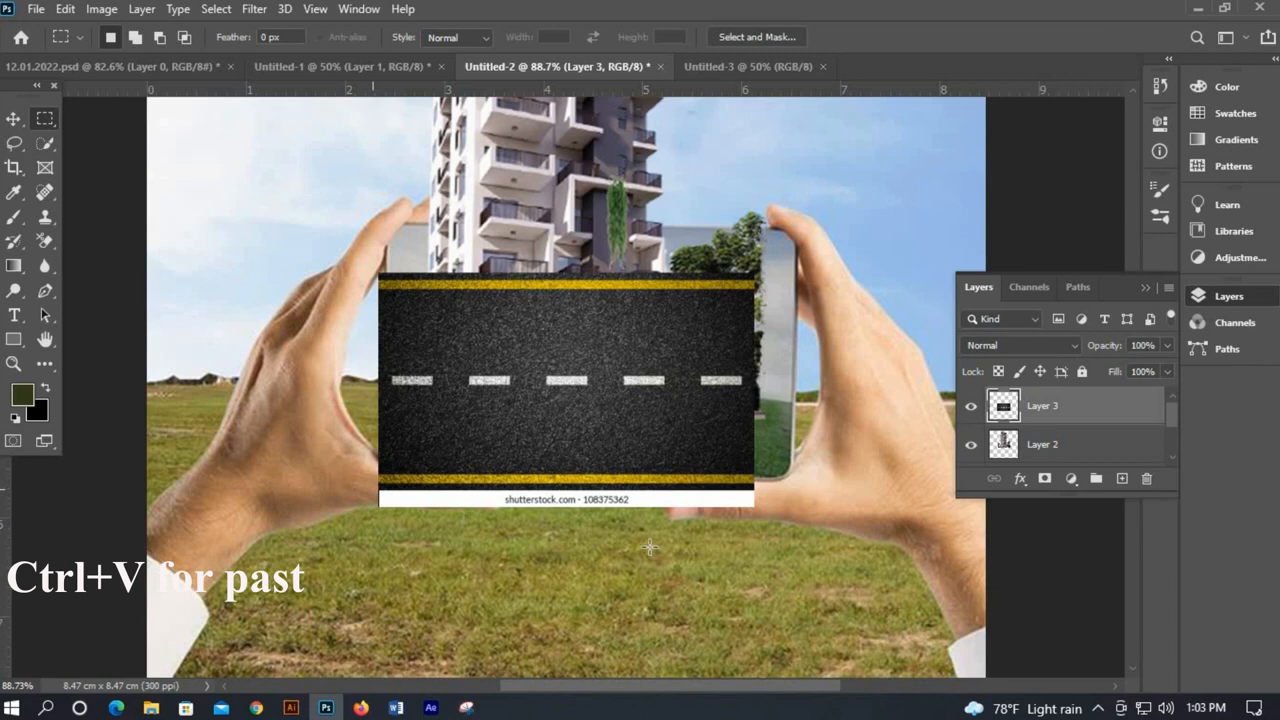
left_click_drag(375, 490, 771, 570)
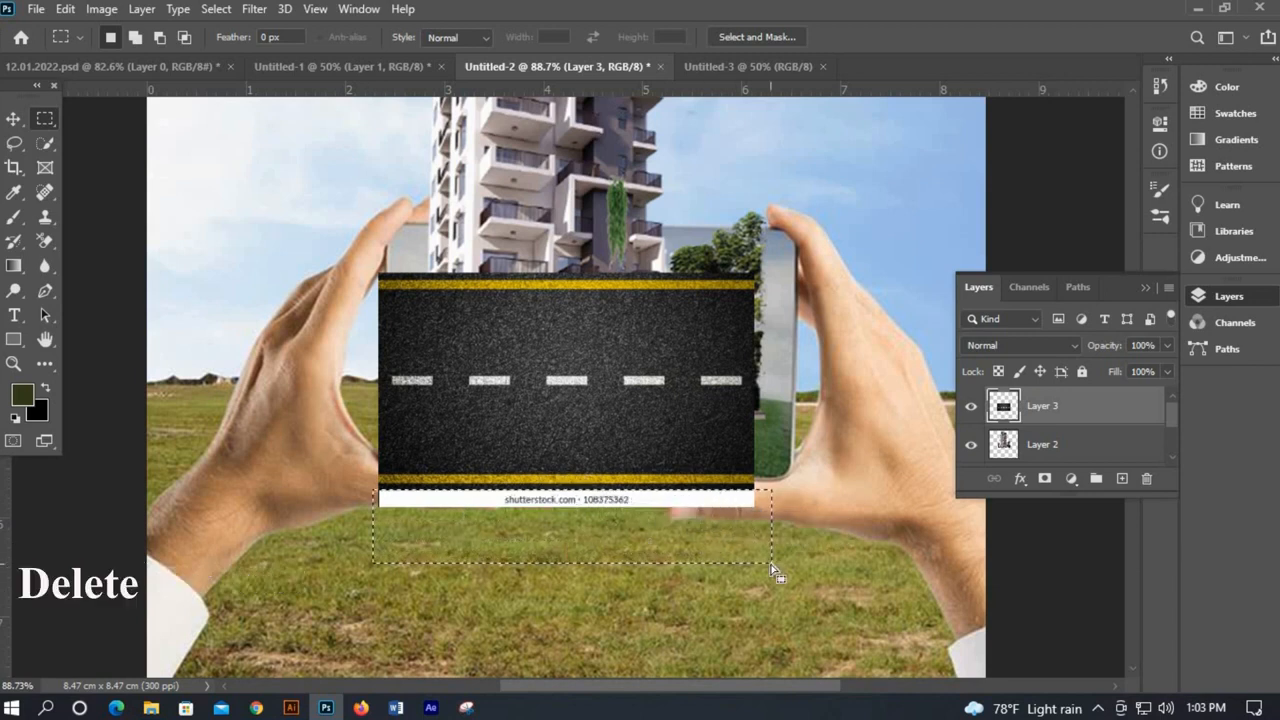
key("Delete")
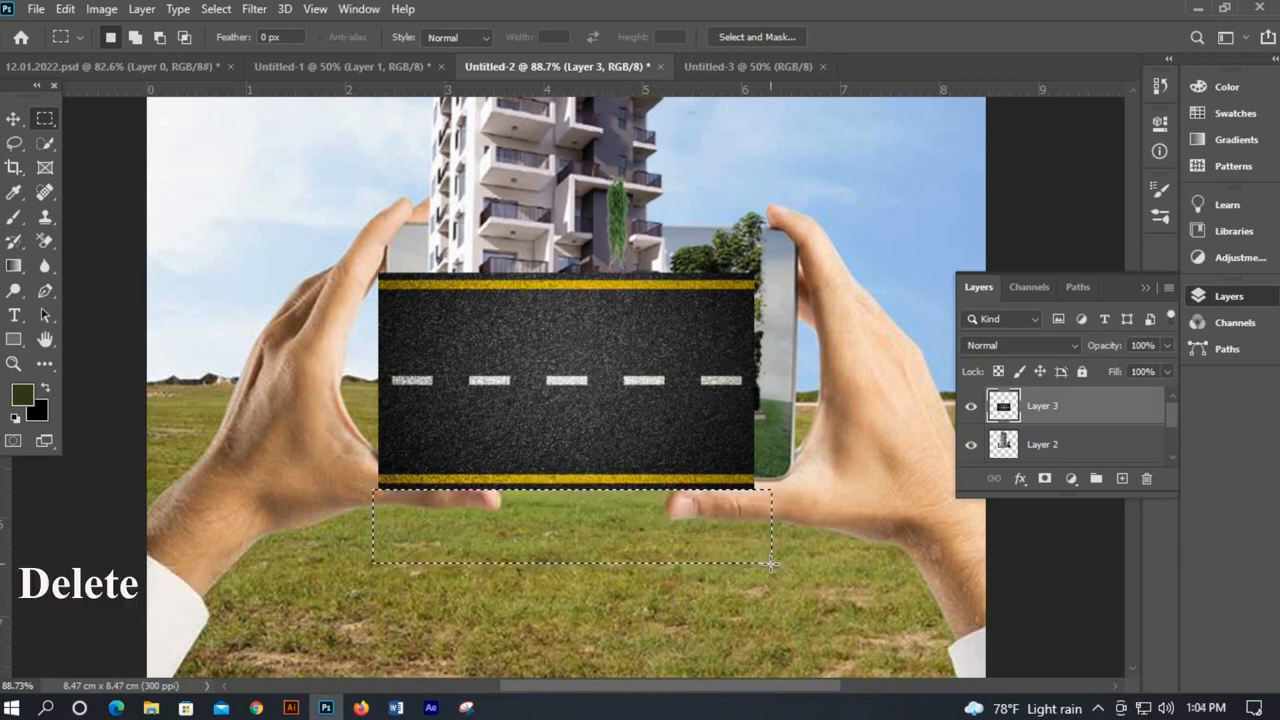
key("ctrl+d")
Start a Free Transform on the road layer and move it just below the building's base.
left_click(12, 119)
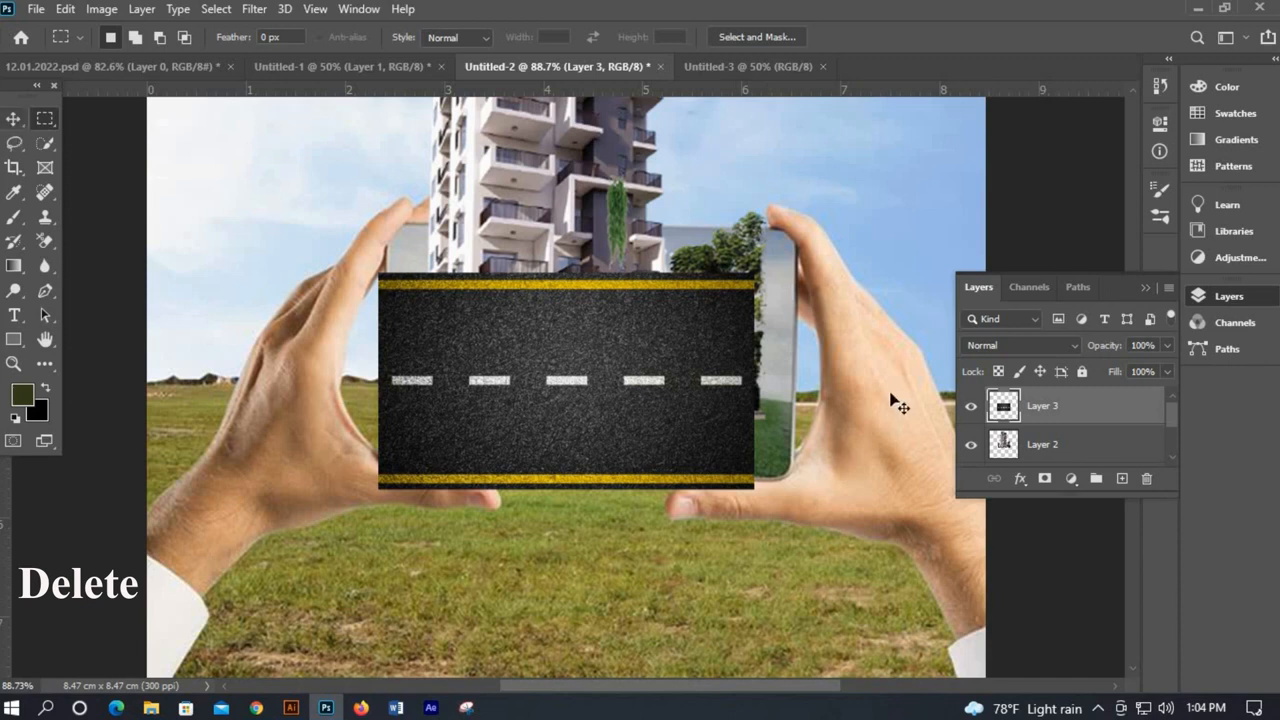
key("ctrl")
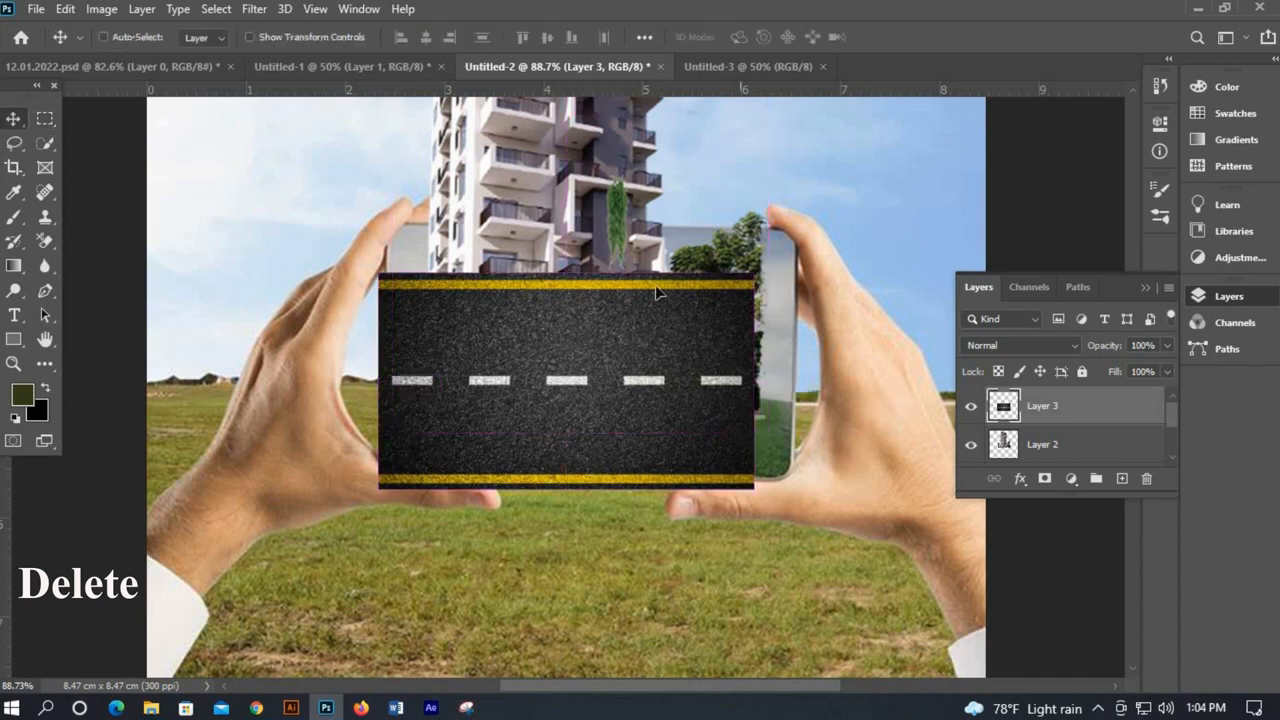
key("ctrl+t")
left_click_drag(658, 280, 659, 485)
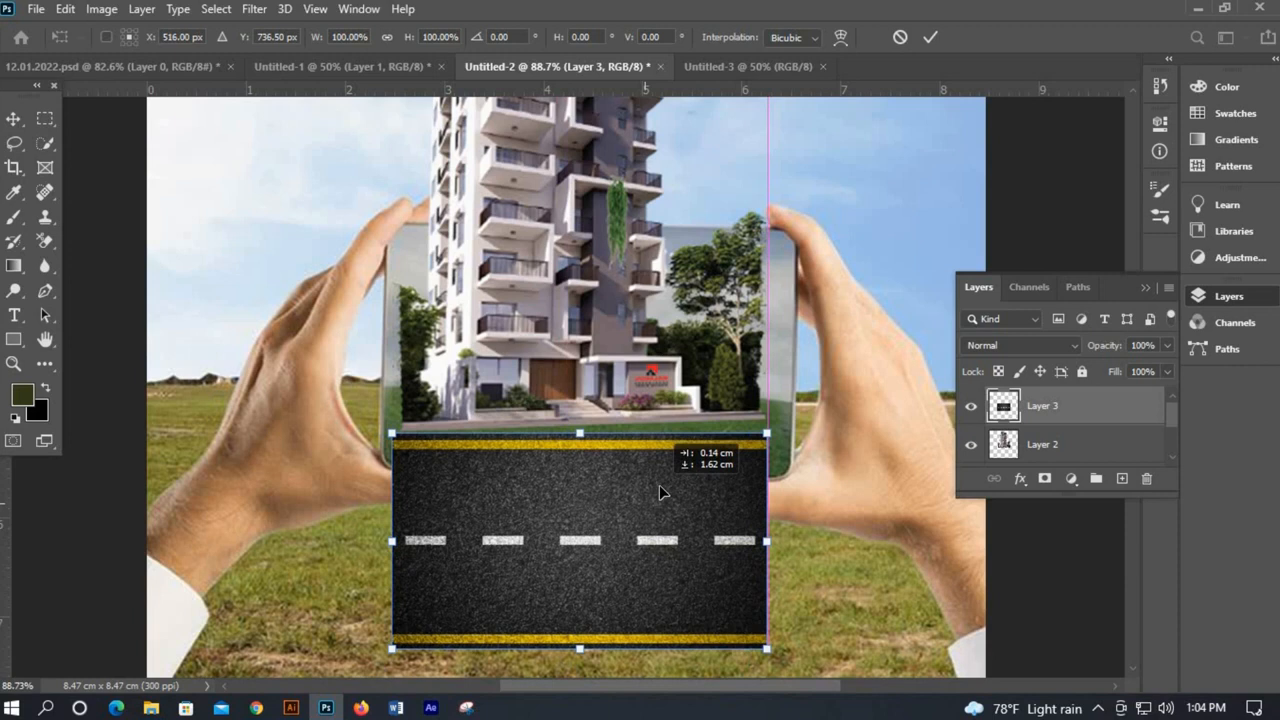
Distort the road into a thin perspective strip along the building's base, narrowing towards the phone's right edge.
right_click(591, 528)
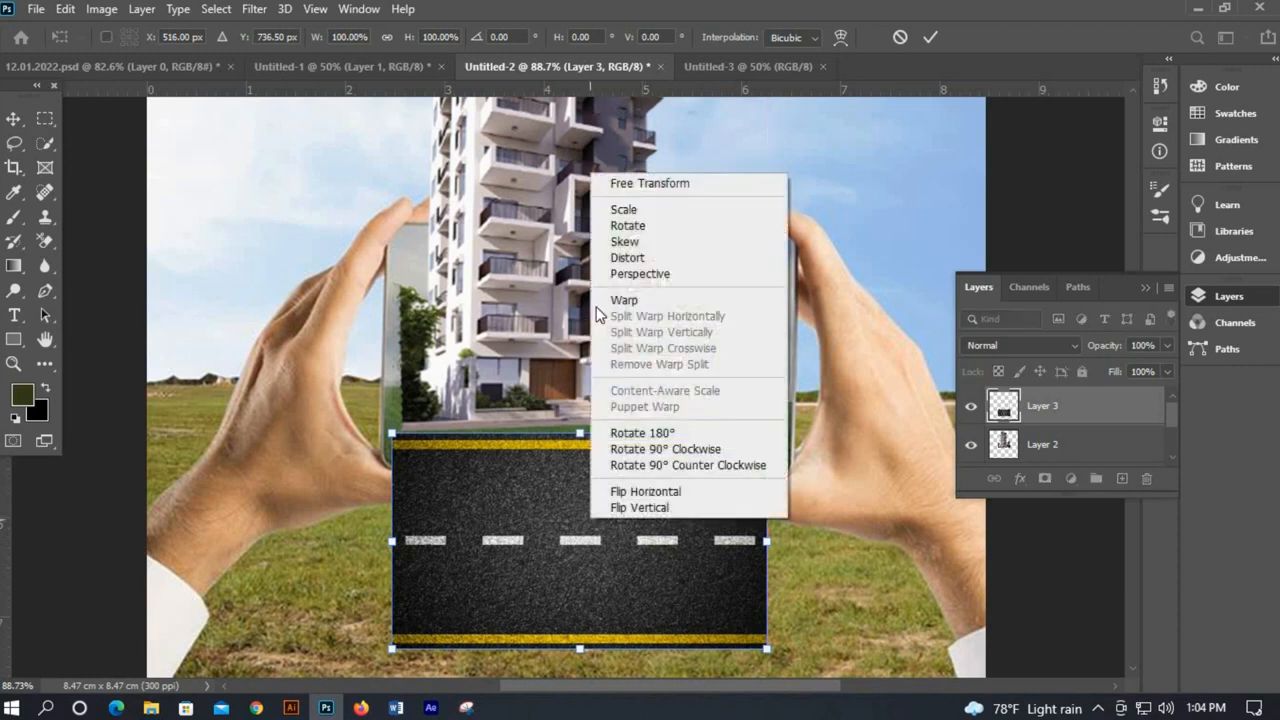
left_click(630, 257)
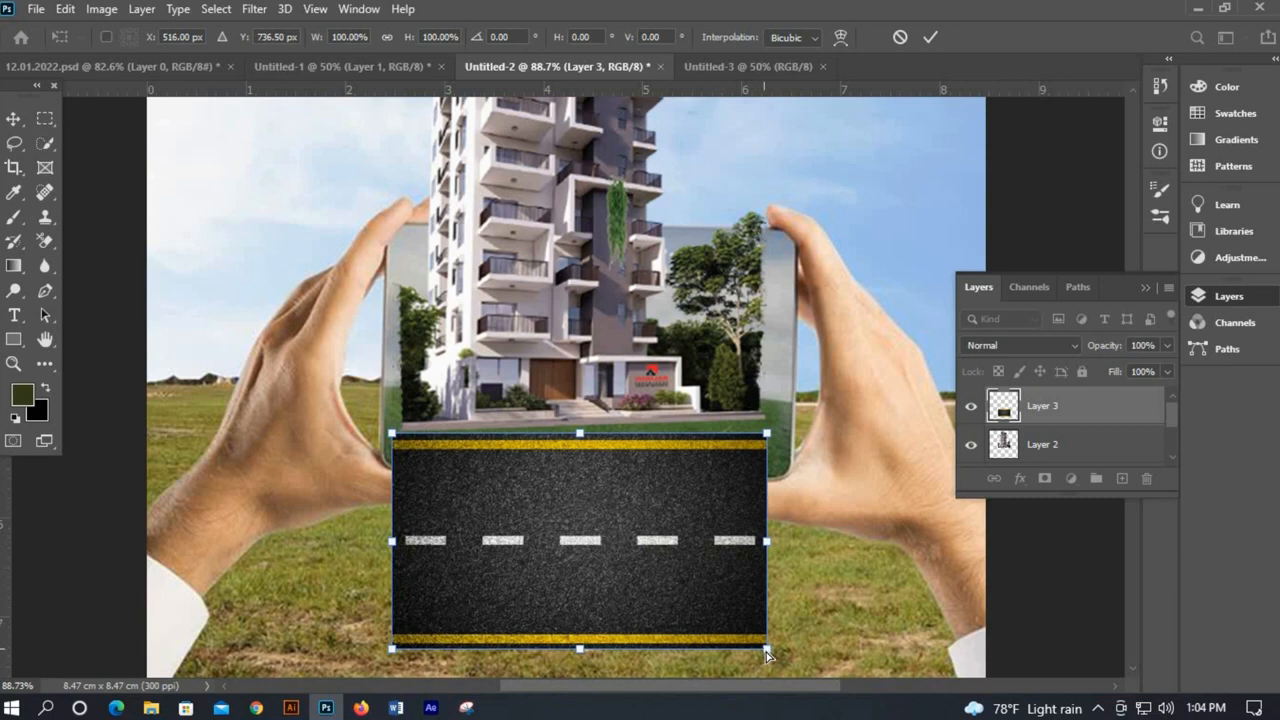
left_click_drag(766, 652, 766, 515)
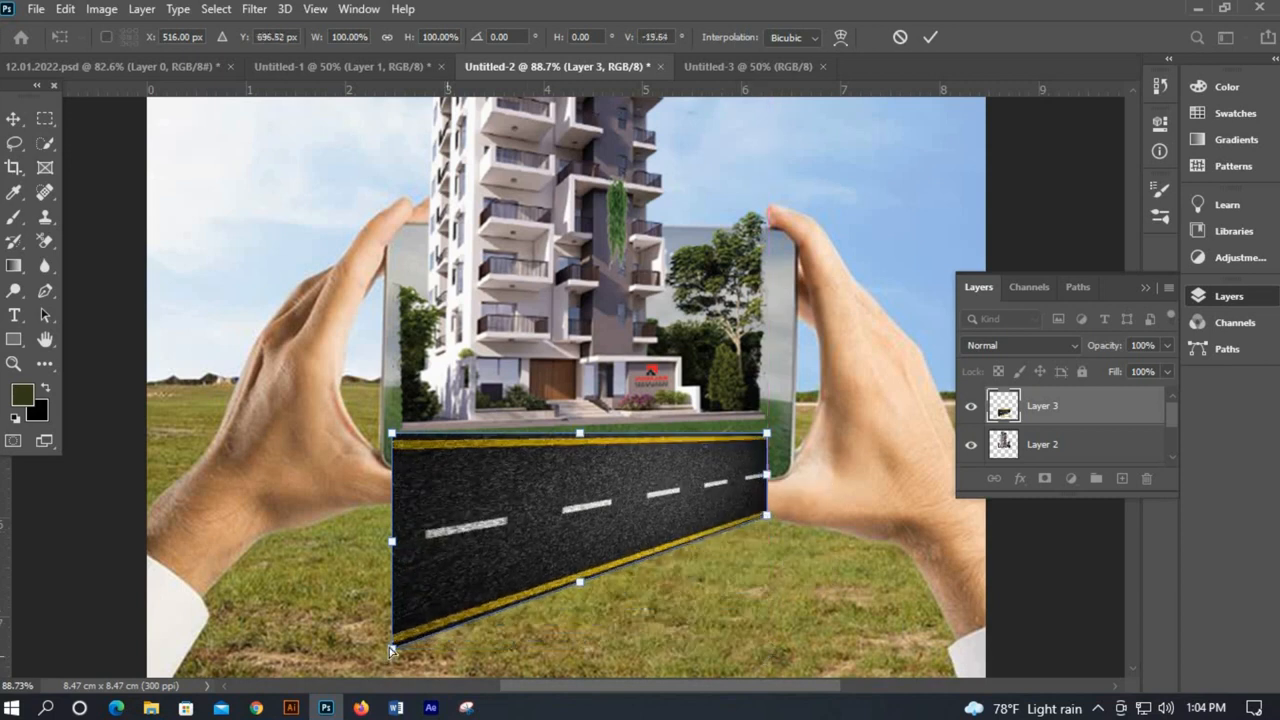
left_click_drag(392, 649, 463, 470)
key("ctrl+z")
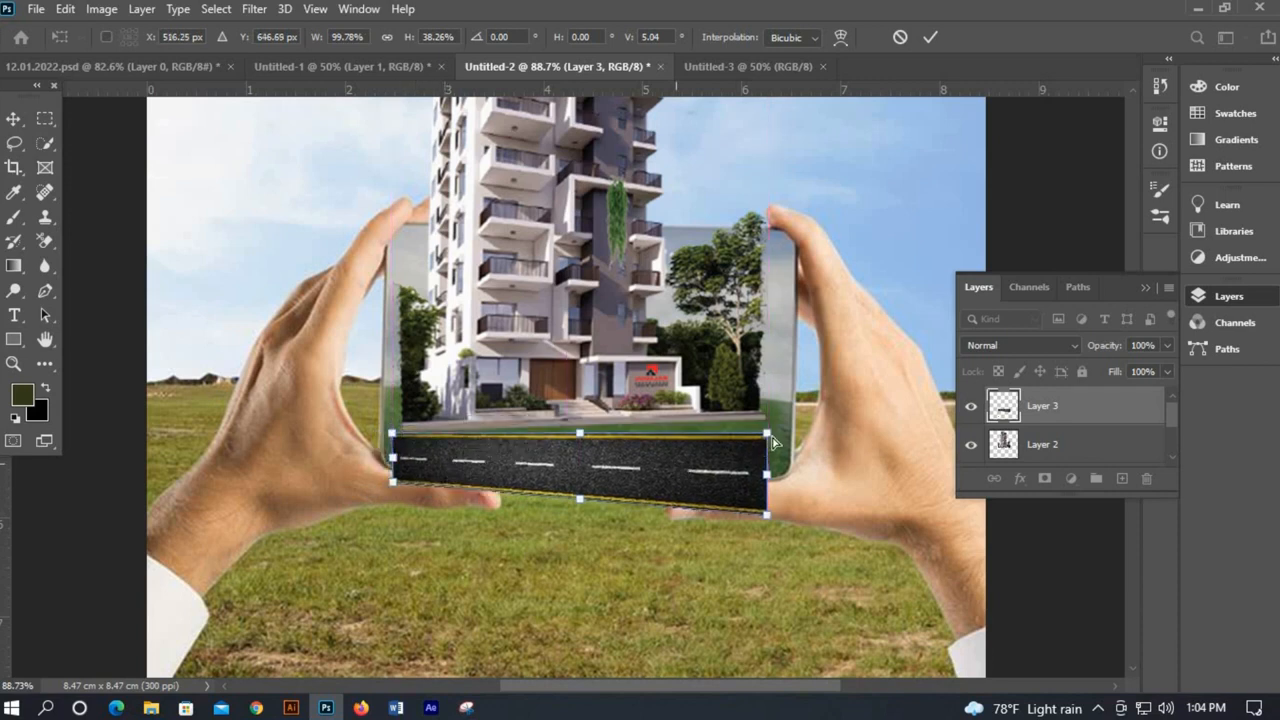
left_click_drag(768, 438, 798, 416)
left_click_drag(389, 476, 483, 506)
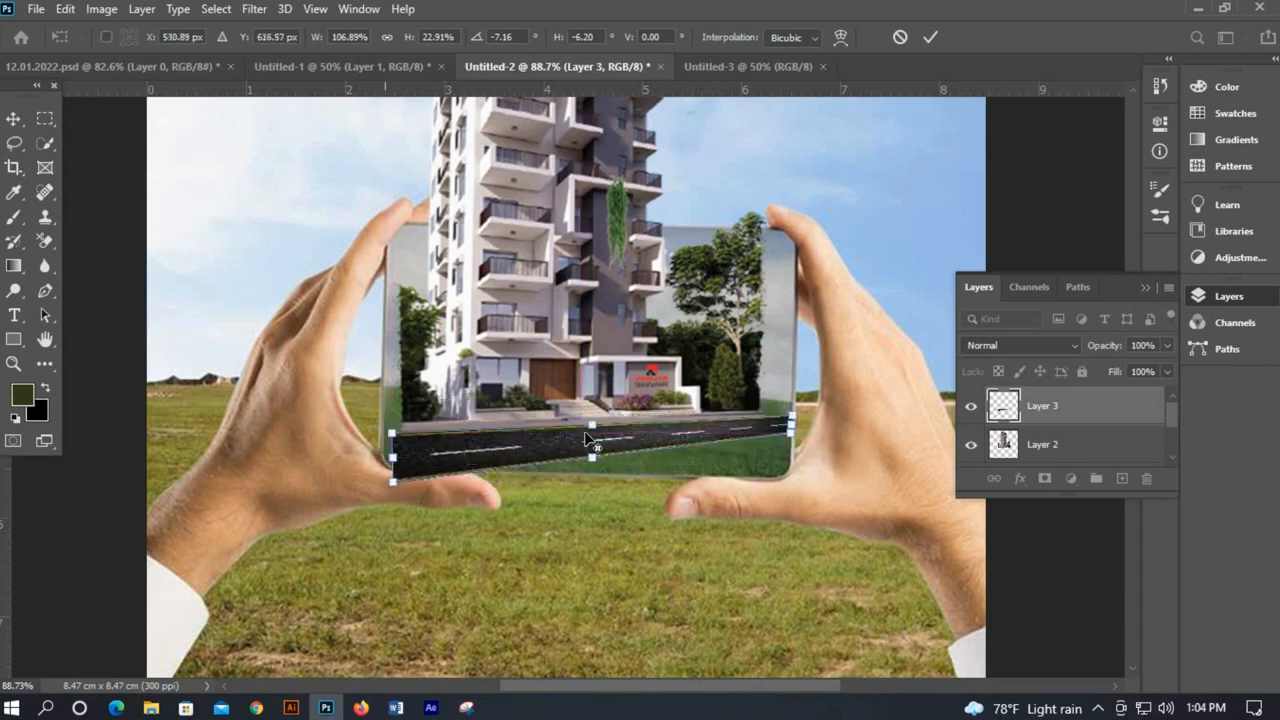
Shift the road slightly right and pull its lower-left corner up onto the phone's left edge.
scroll(548, 457, "up", 1)
left_click_drag(539, 459, 549, 457)
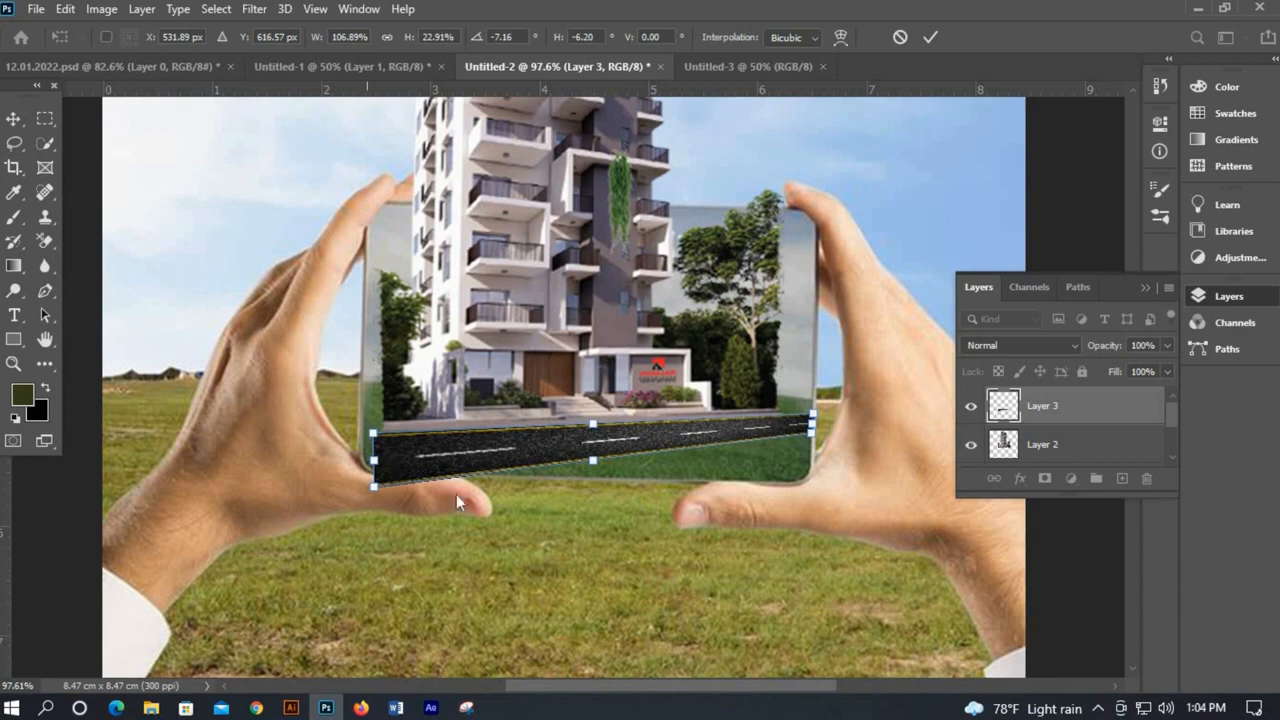
scroll(560, 440, "down", 2)
scroll(398, 495, "up", 3)
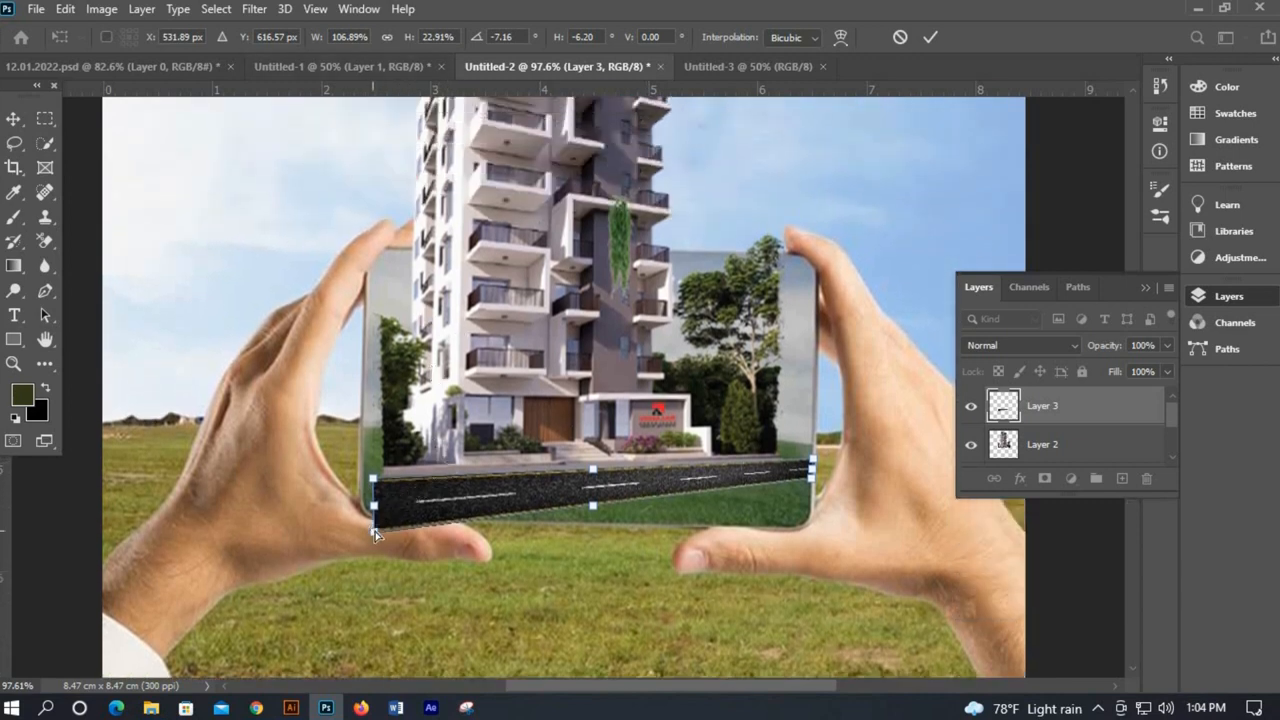
left_click_drag(367, 525, 381, 489)
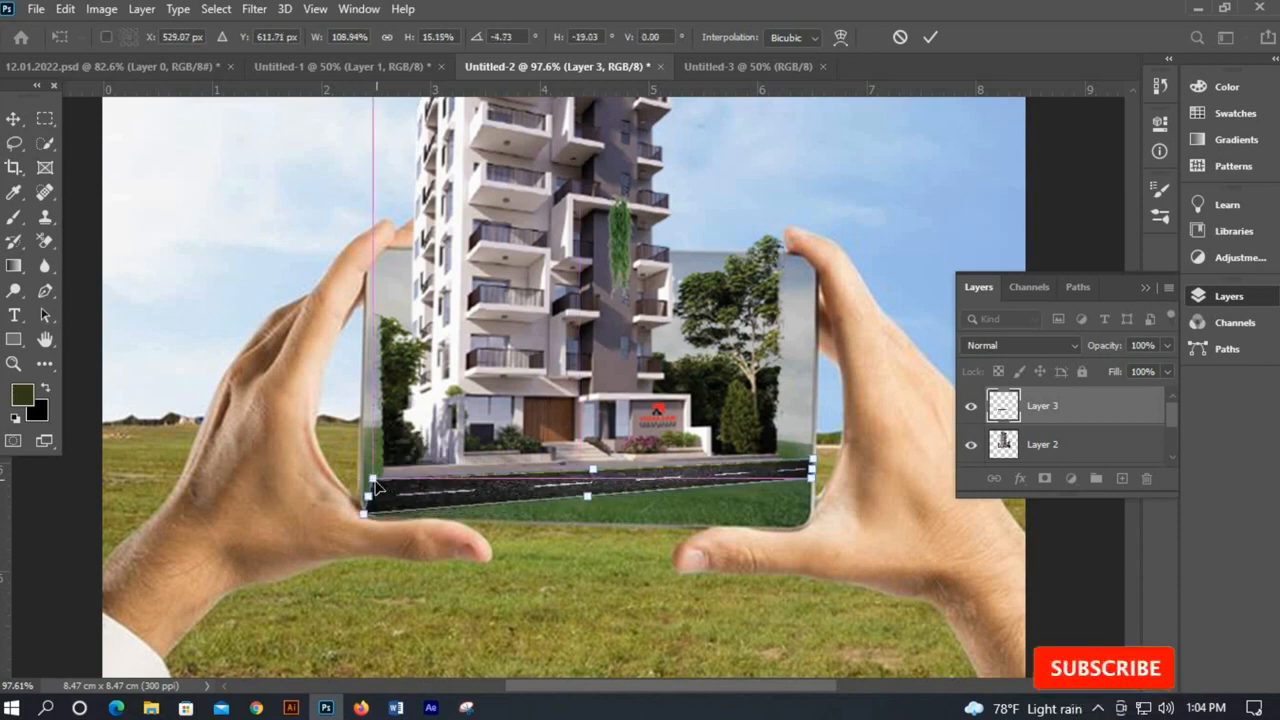
Align the road's upper-left corner with the phone's left edge, raise its lower-right corner slightly, and apply the distortion.
scroll(380, 492, "up", 1)
scroll(380, 492, "up", 1)
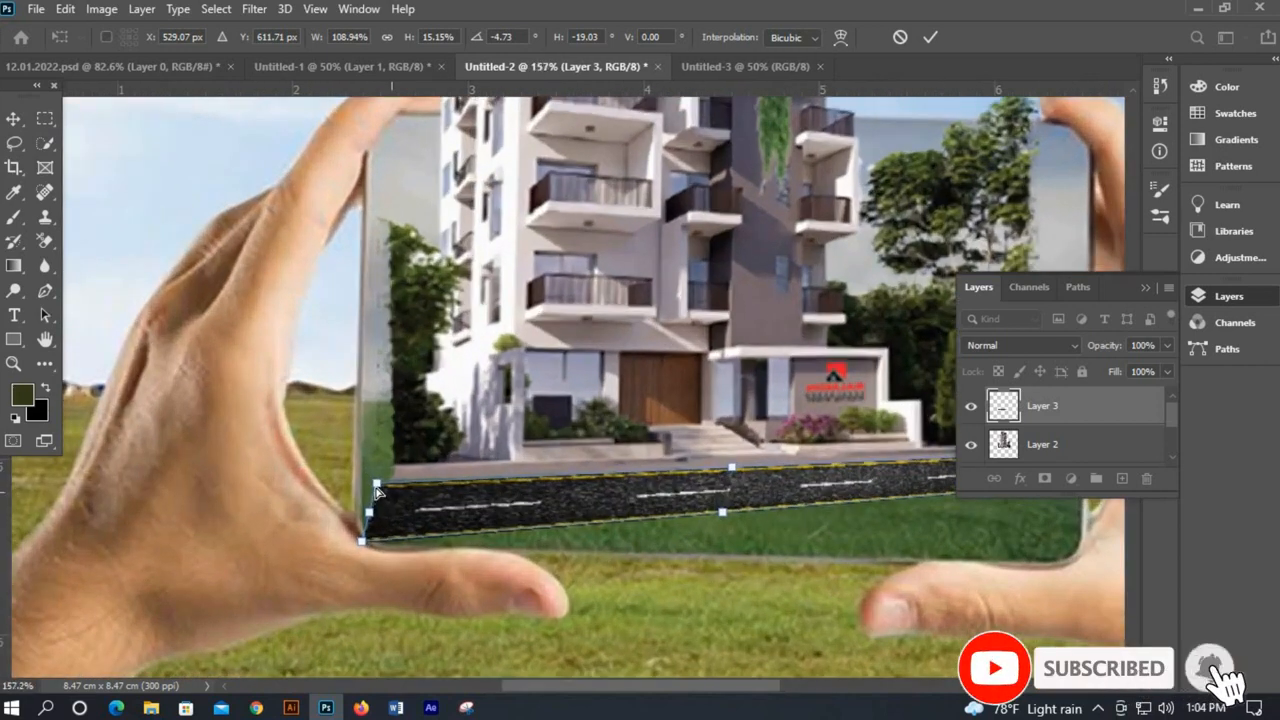
left_click_drag(362, 493, 361, 489)
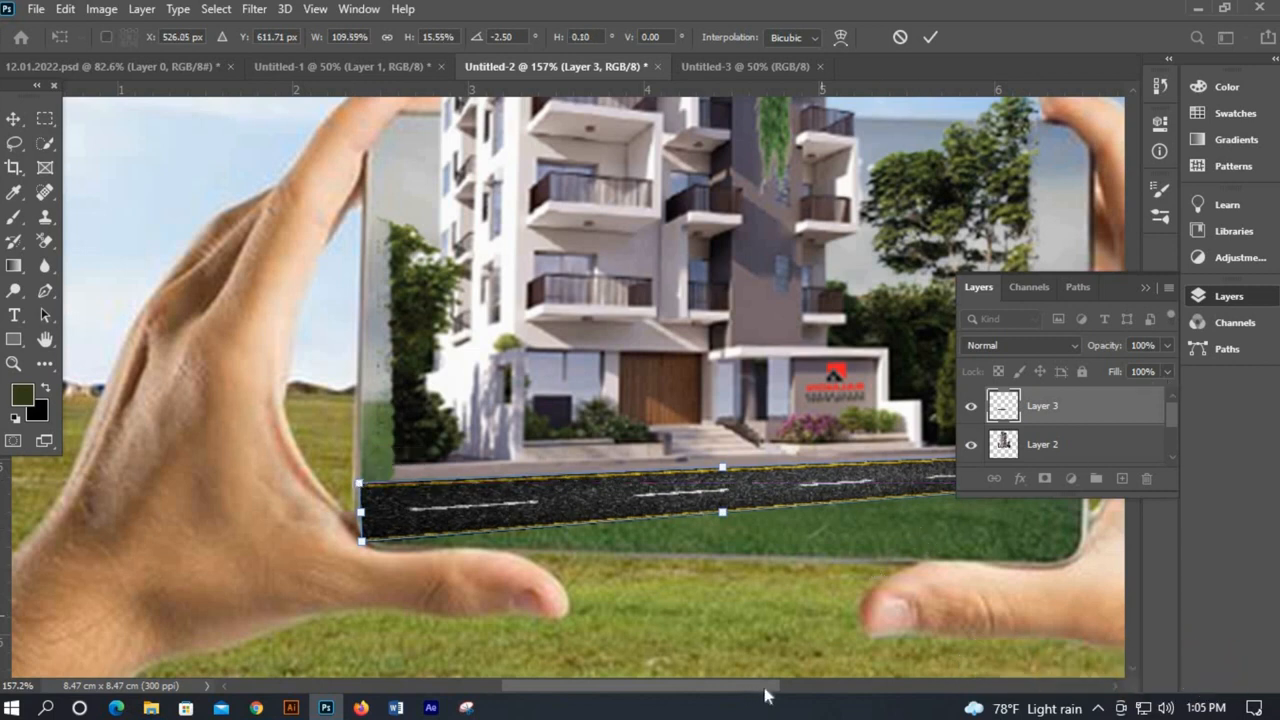
scroll(832, 464, "right", 5)
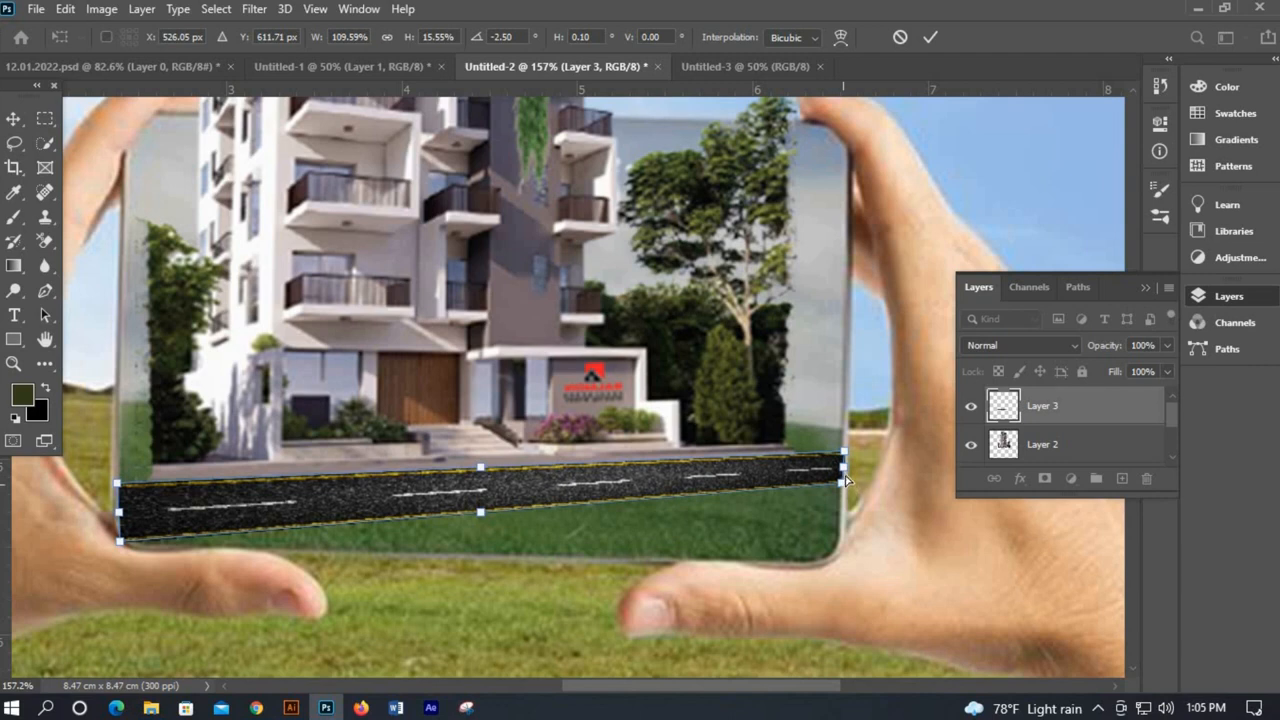
left_click_drag(846, 480, 846, 479)
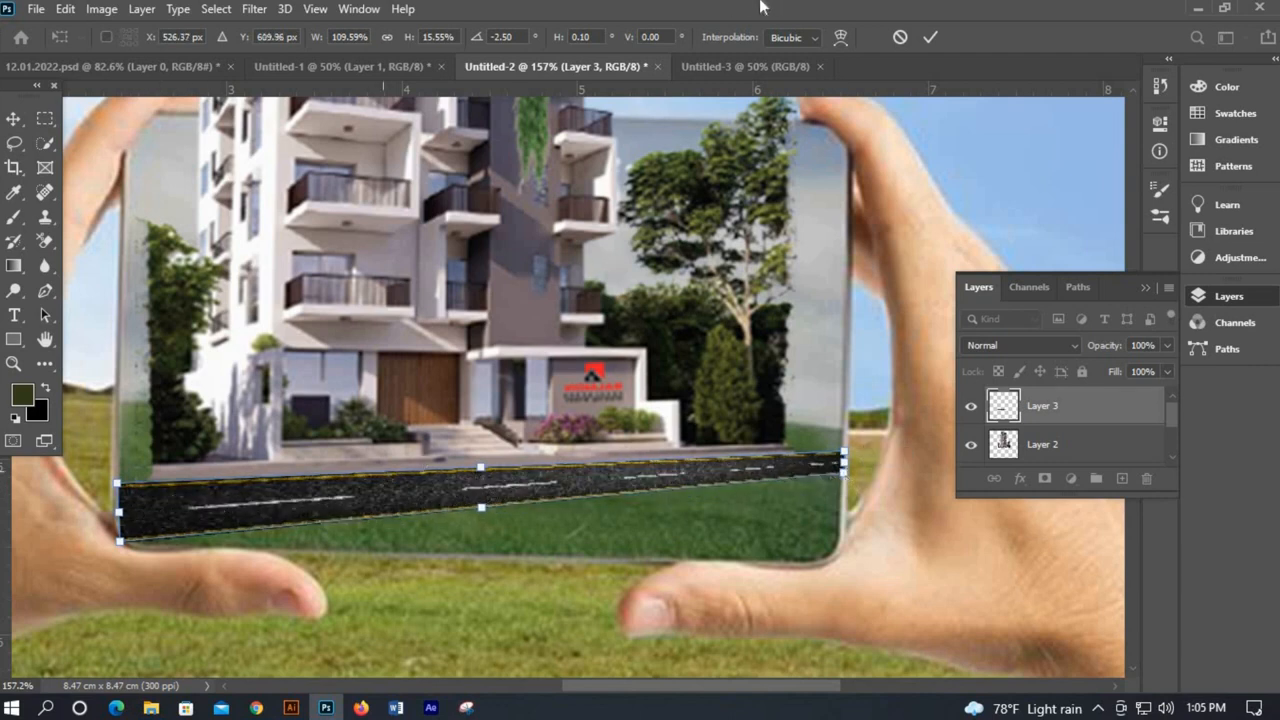
left_click(930, 37)
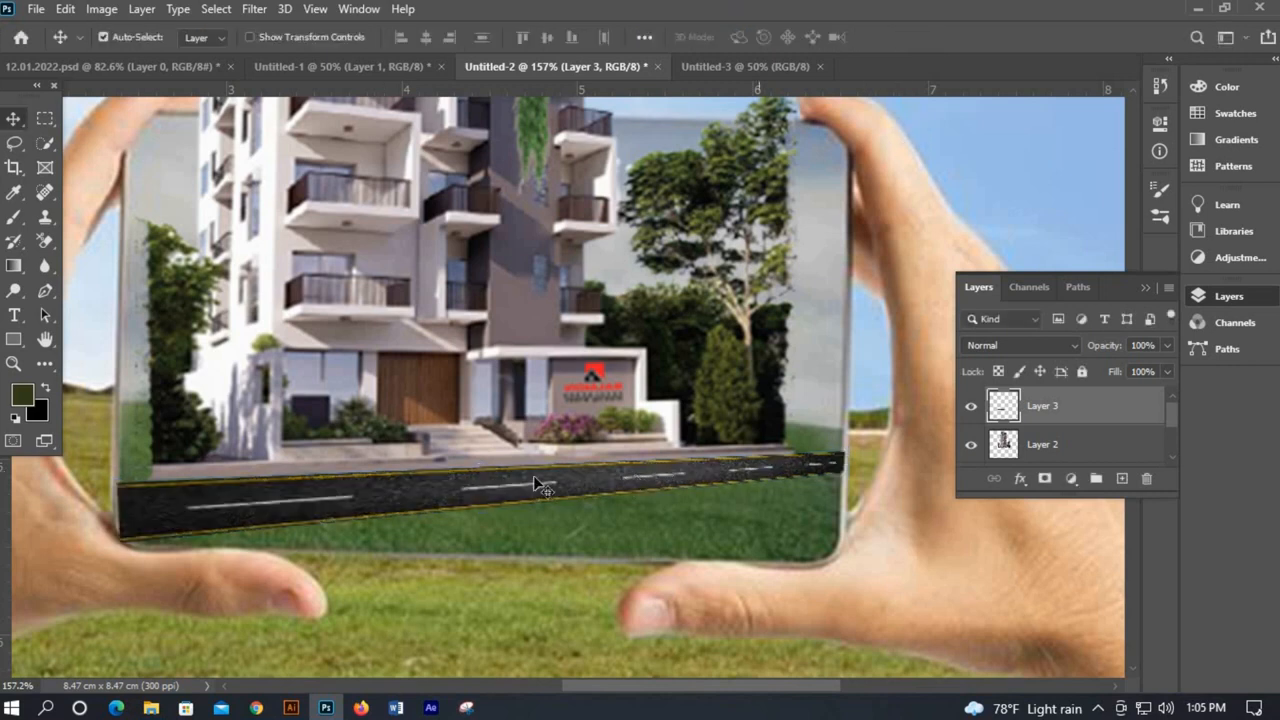
scroll(440, 484, "down", 3)
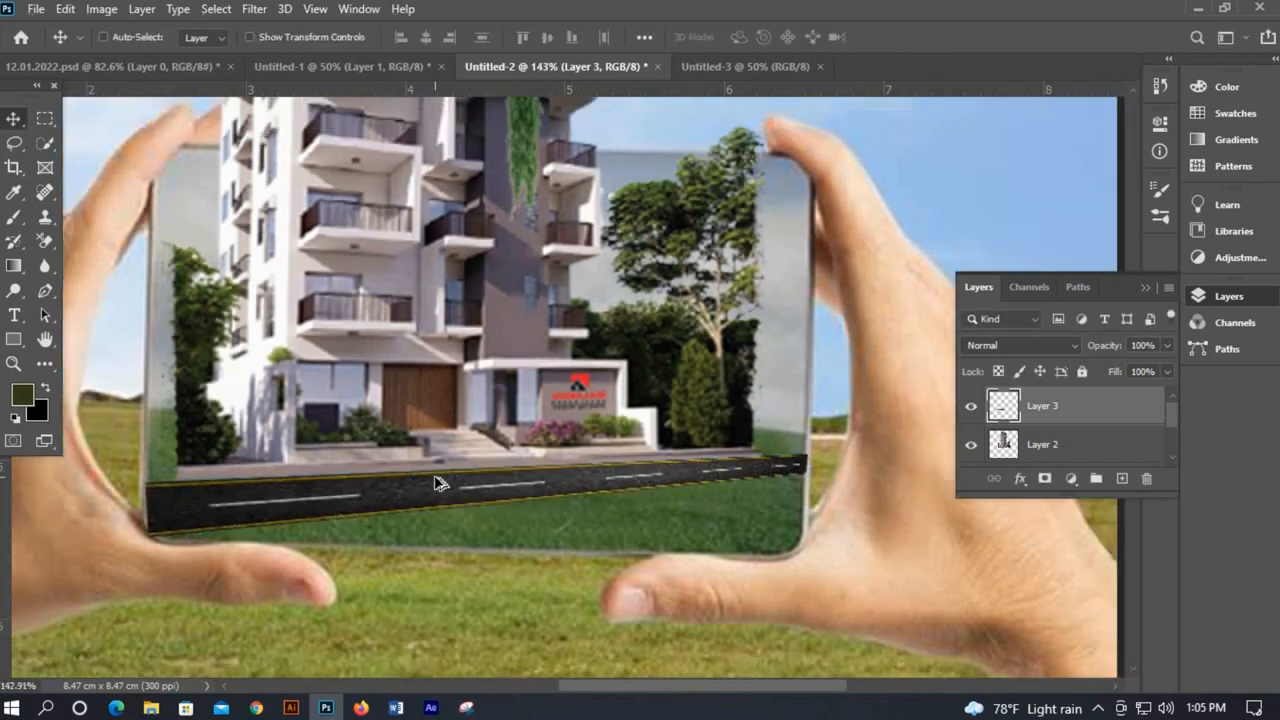
scroll(440, 484, "down", 4)
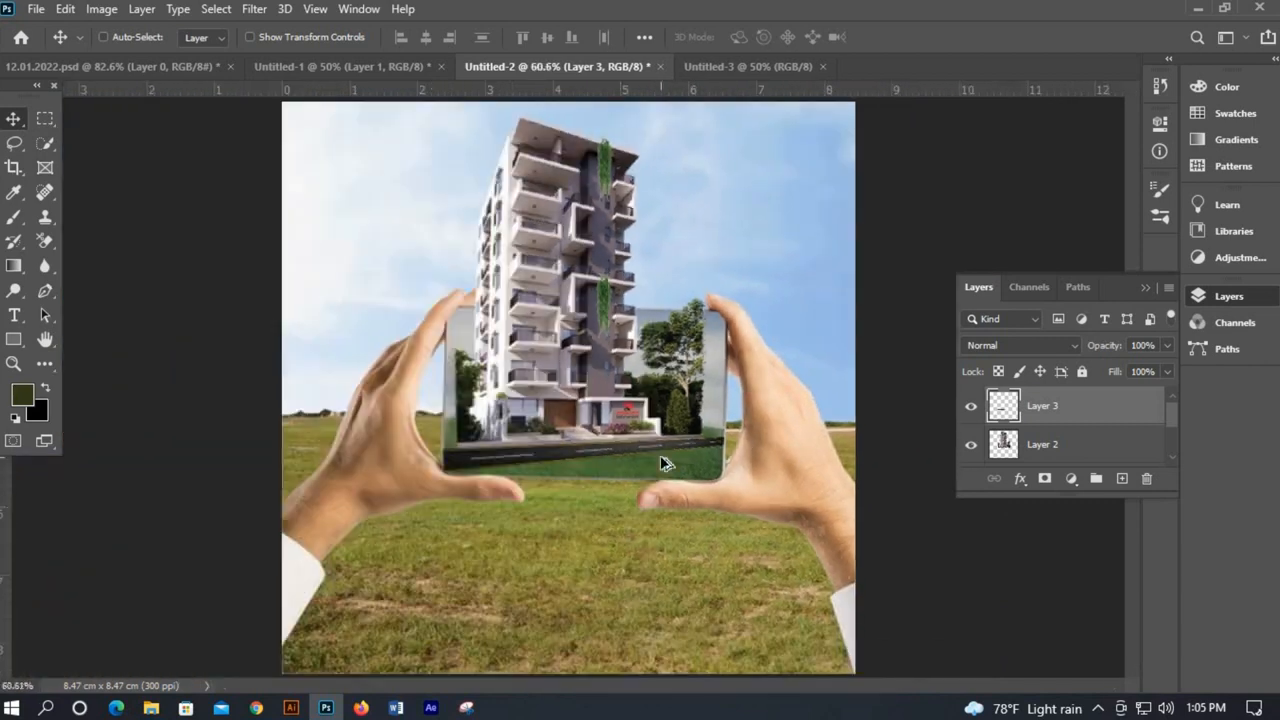
scroll(664, 462, "up", 4)
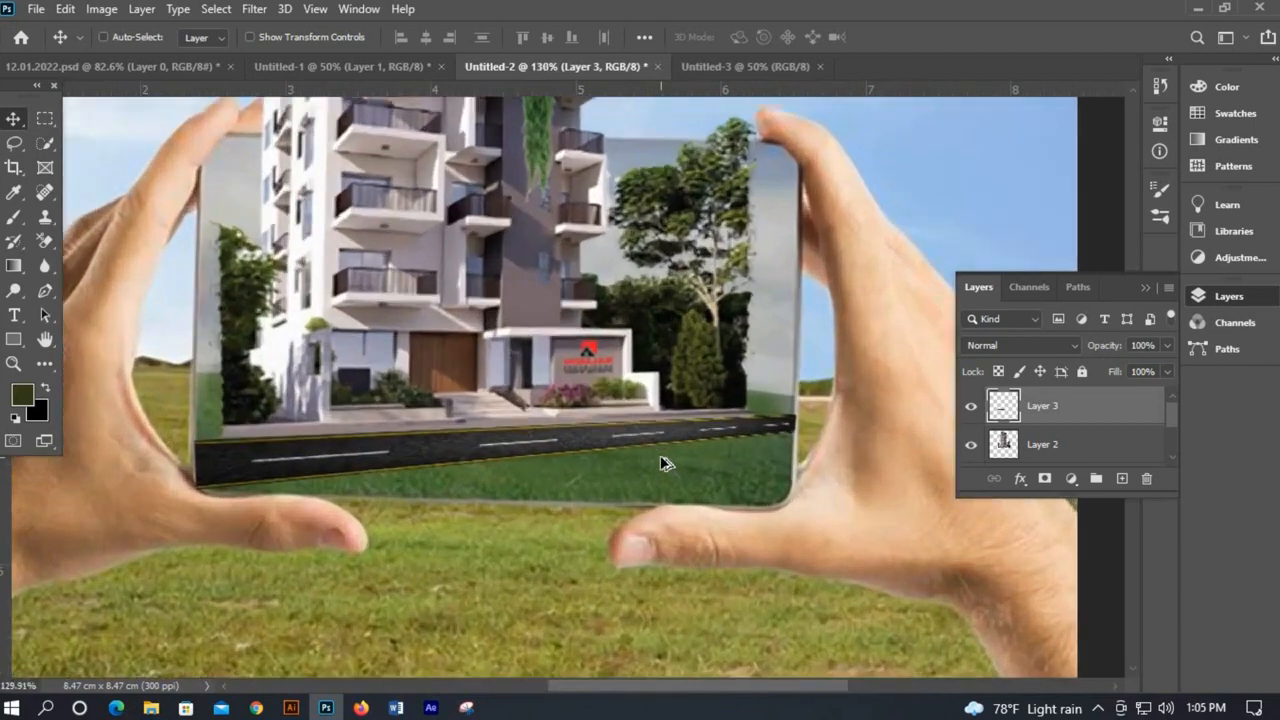
scroll(664, 462, "up", 1)
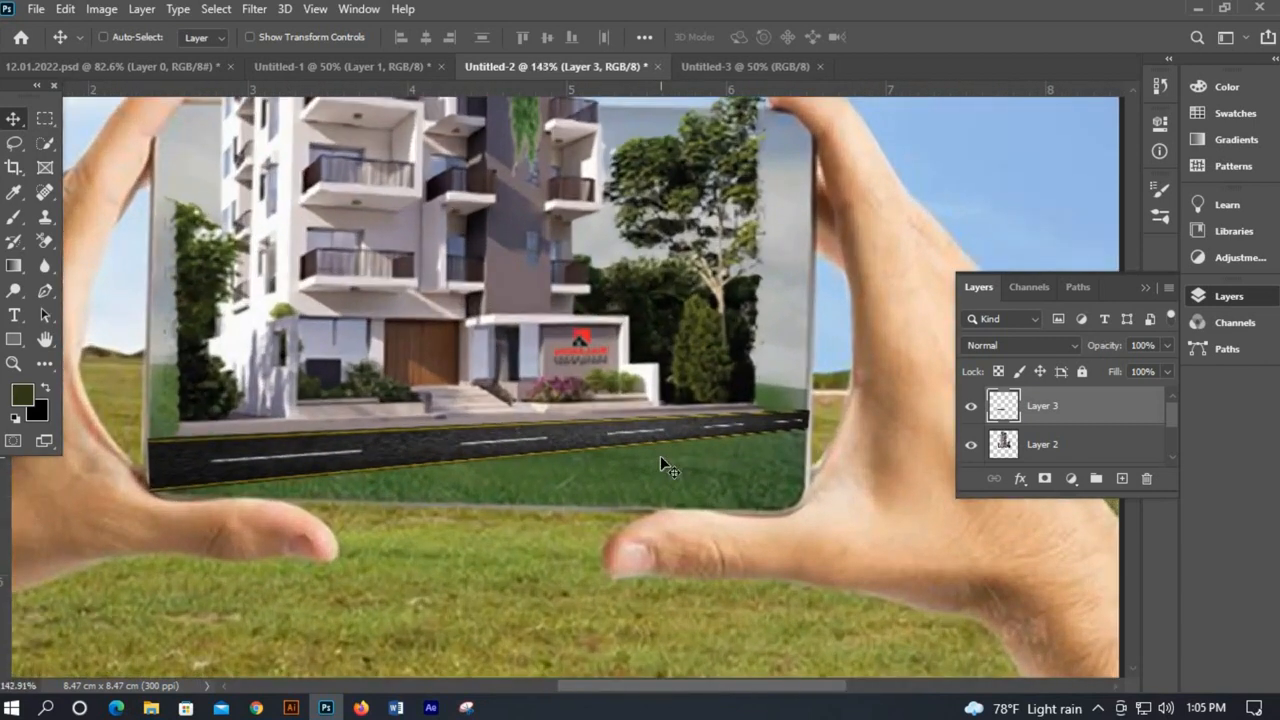
Add a layer mask to the road layer and switch to the Gradient tool.
left_click(1044, 480)
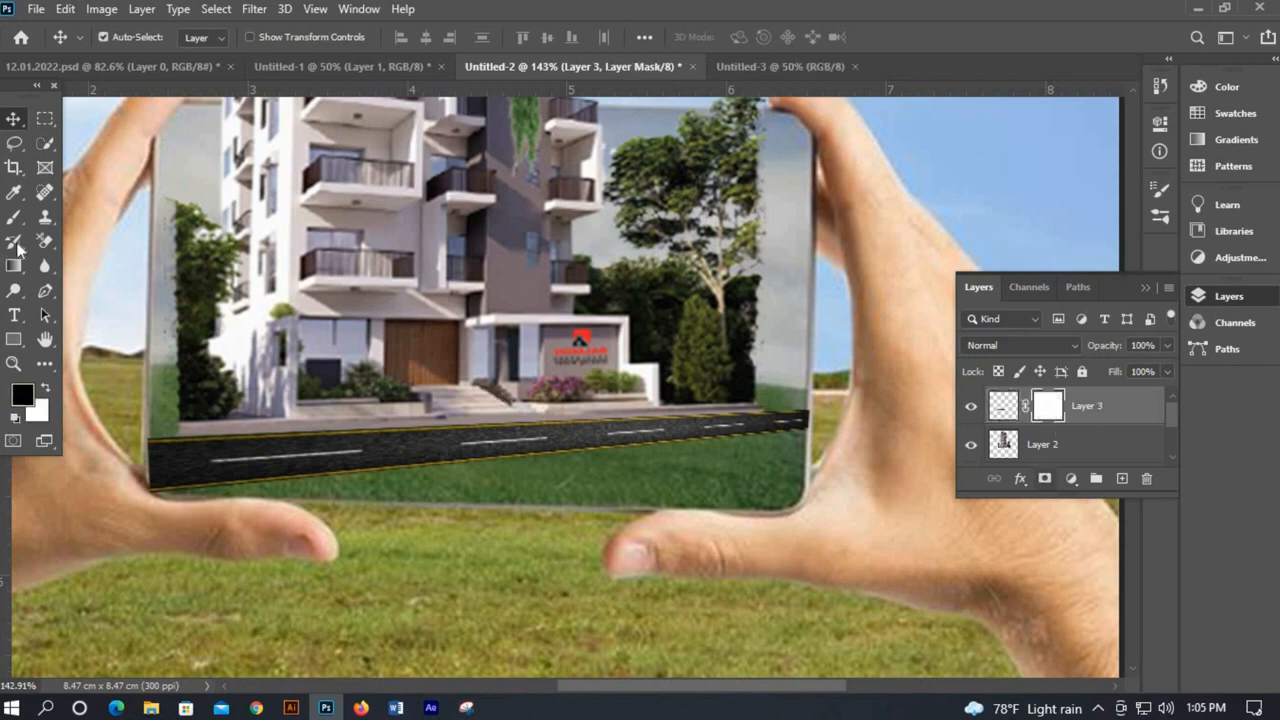
key("g")
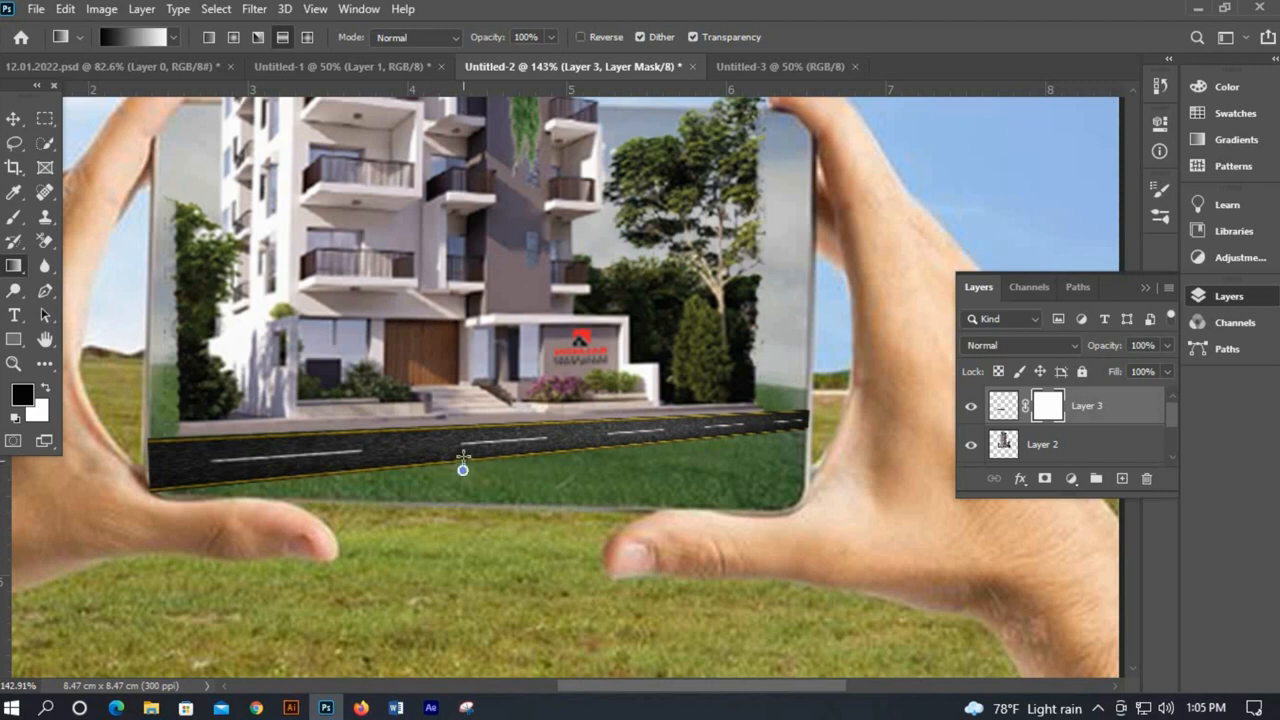
left_click_drag(463, 456, 485, 466)
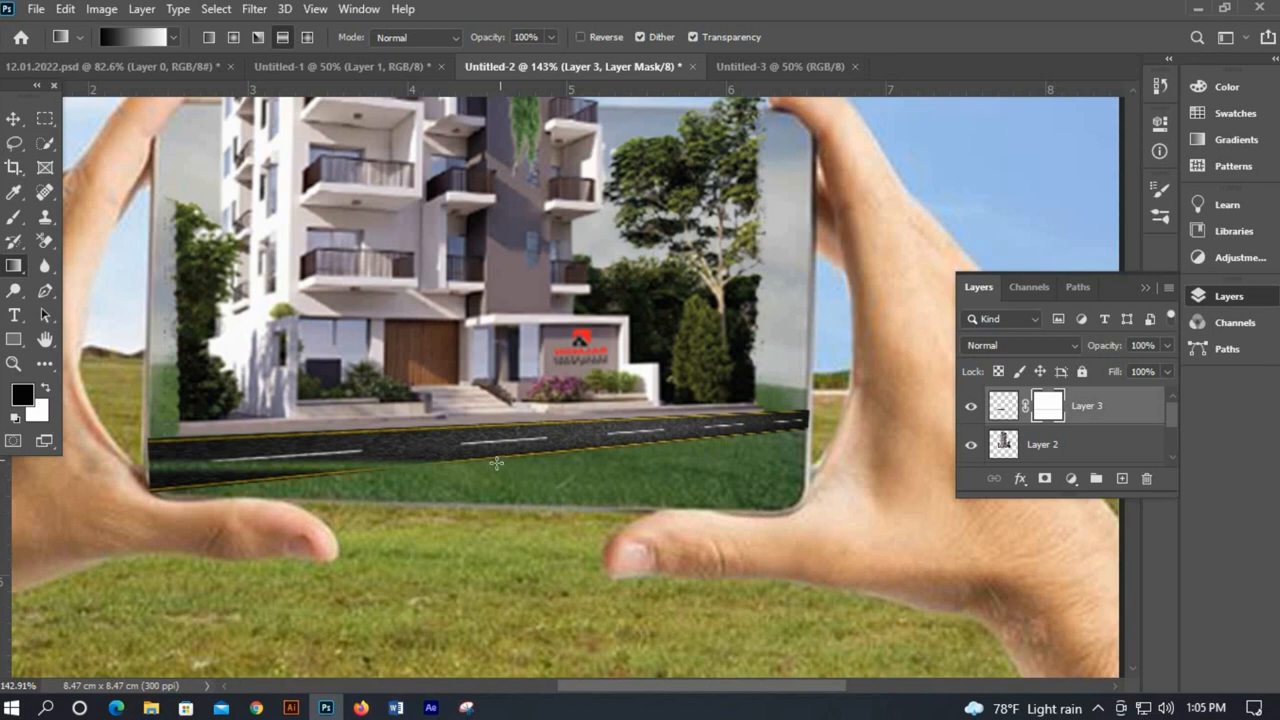
key("ctrl+z")
key("ctrl+z")
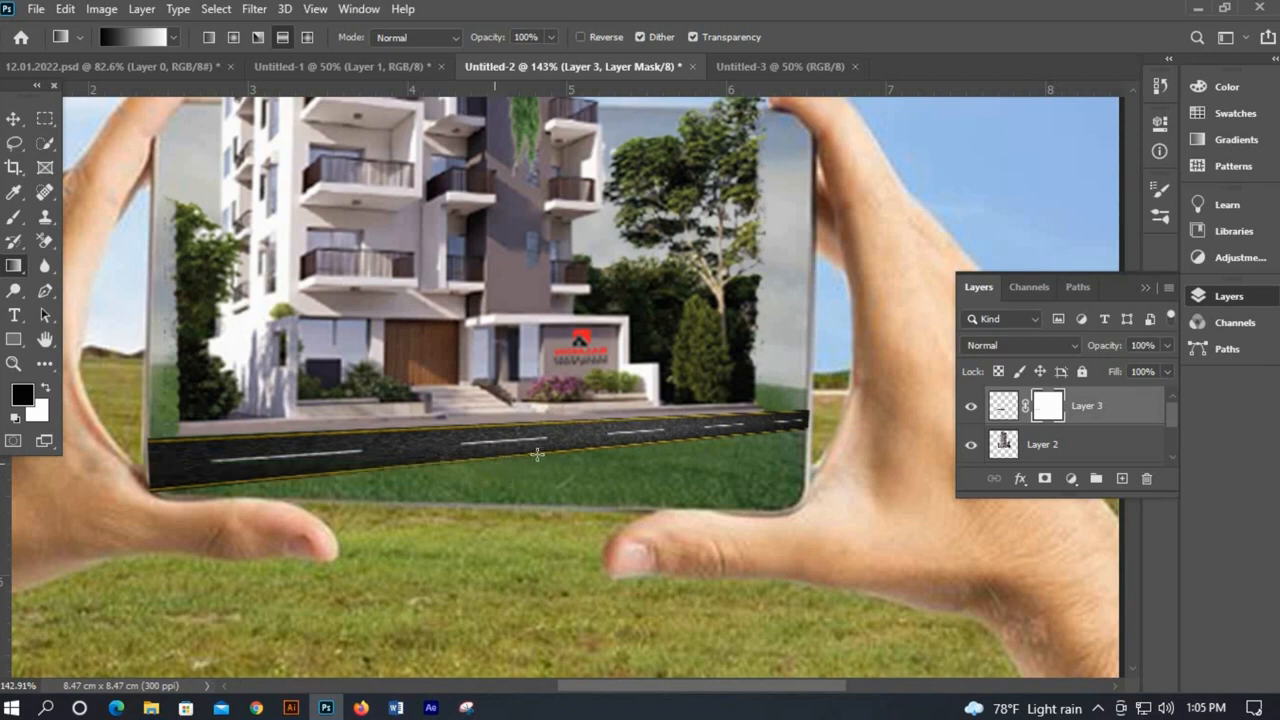
left_click_drag(502, 472, 505, 452)
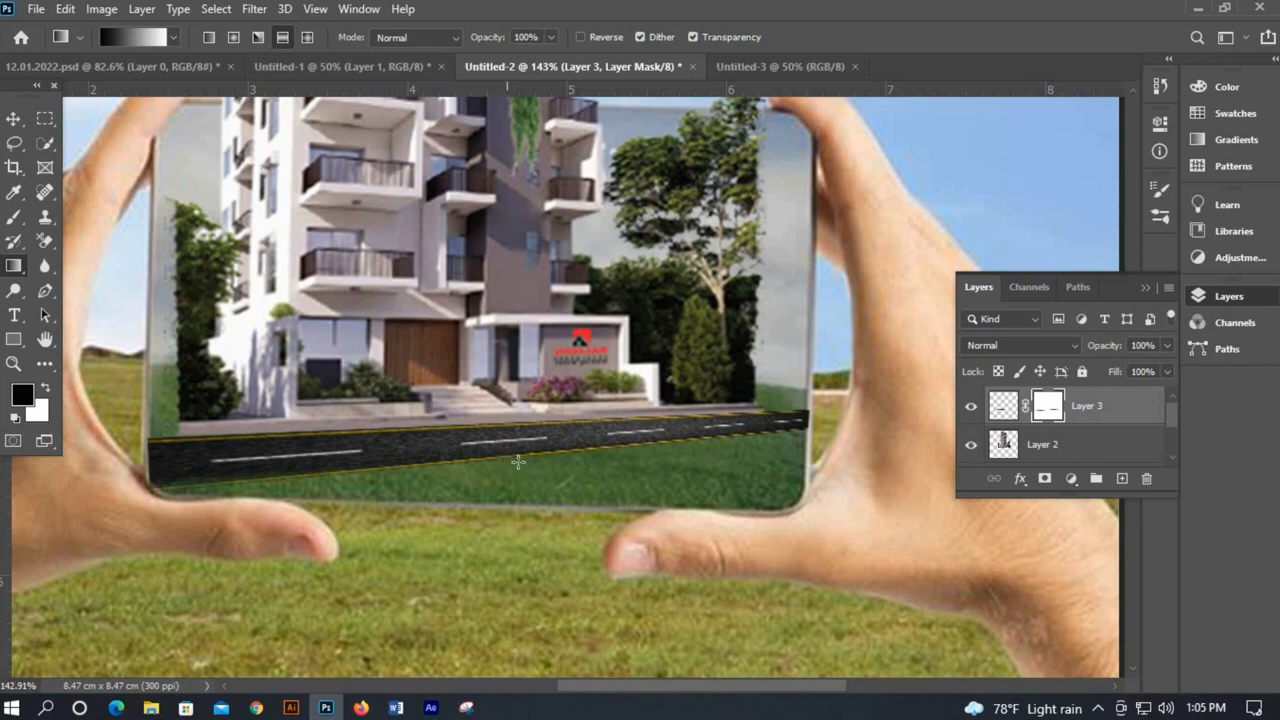
scroll(514, 461, "up", 1)
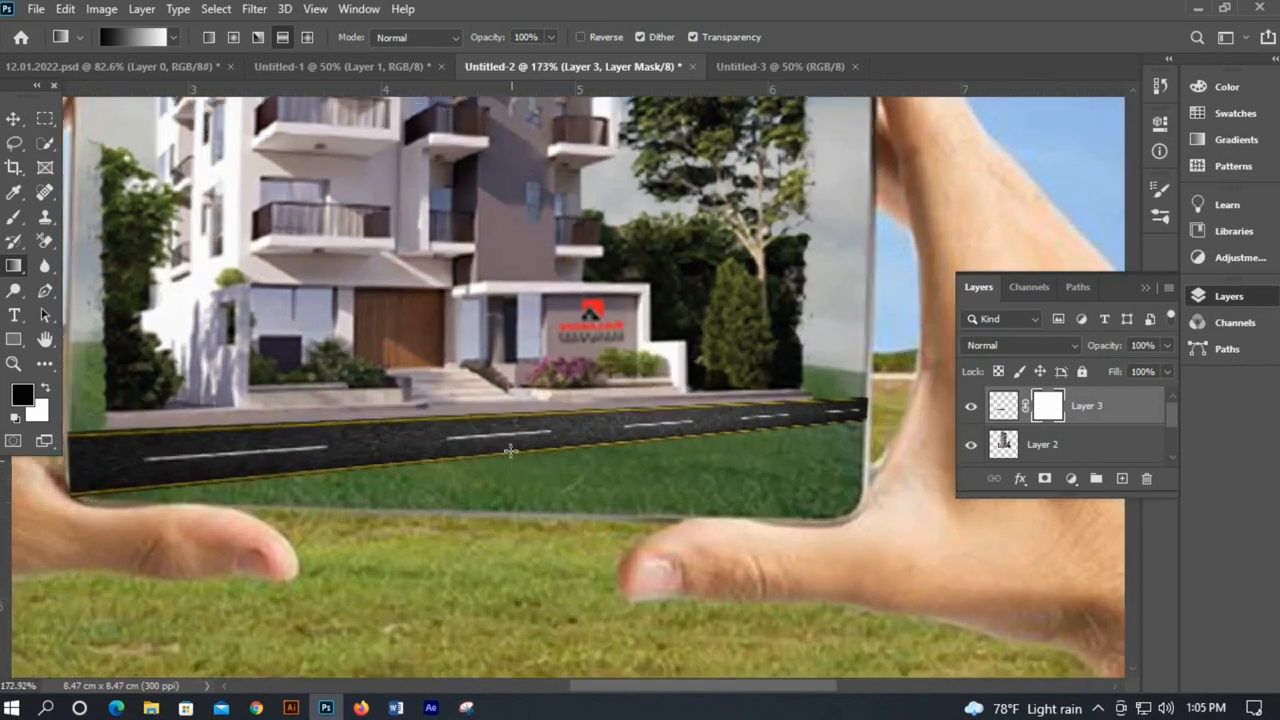
left_click_drag(510, 447, 491, 466)
left_click_drag(452, 463, 452, 453)
key("ctrl+z")
left_click_drag(522, 444, 555, 449)
key("ctrl+z")
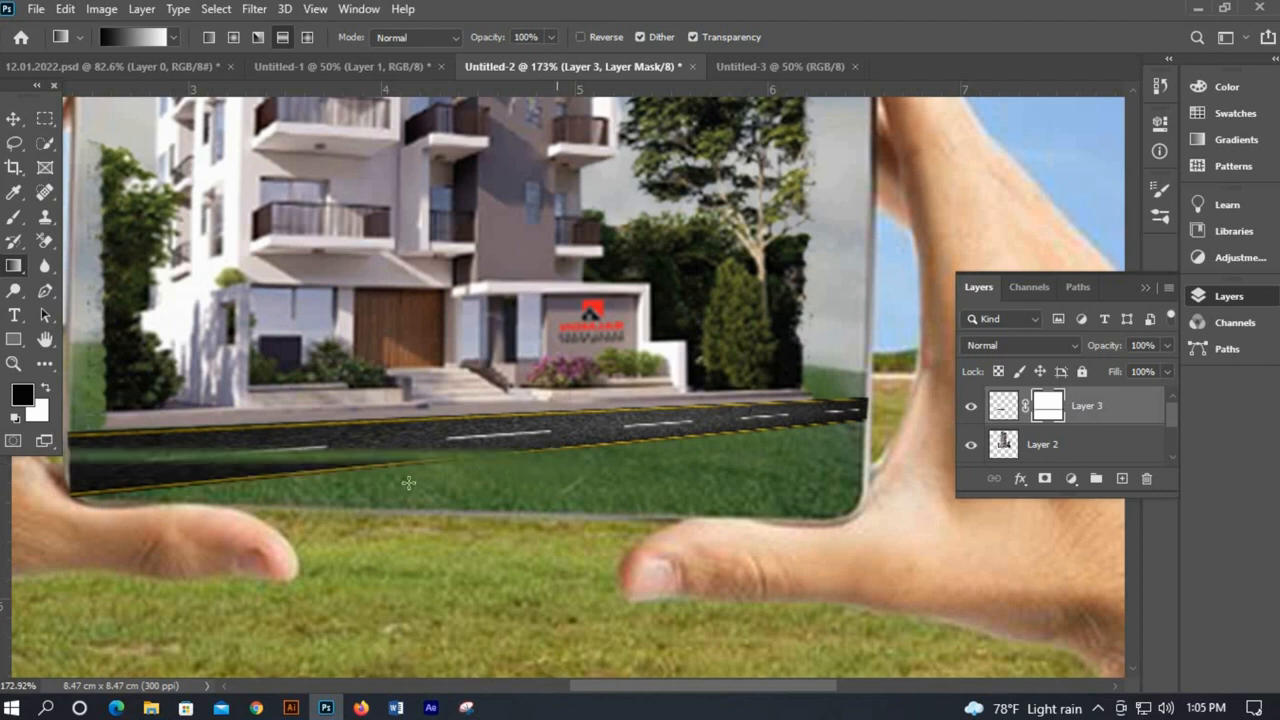
key("ctrl+z")
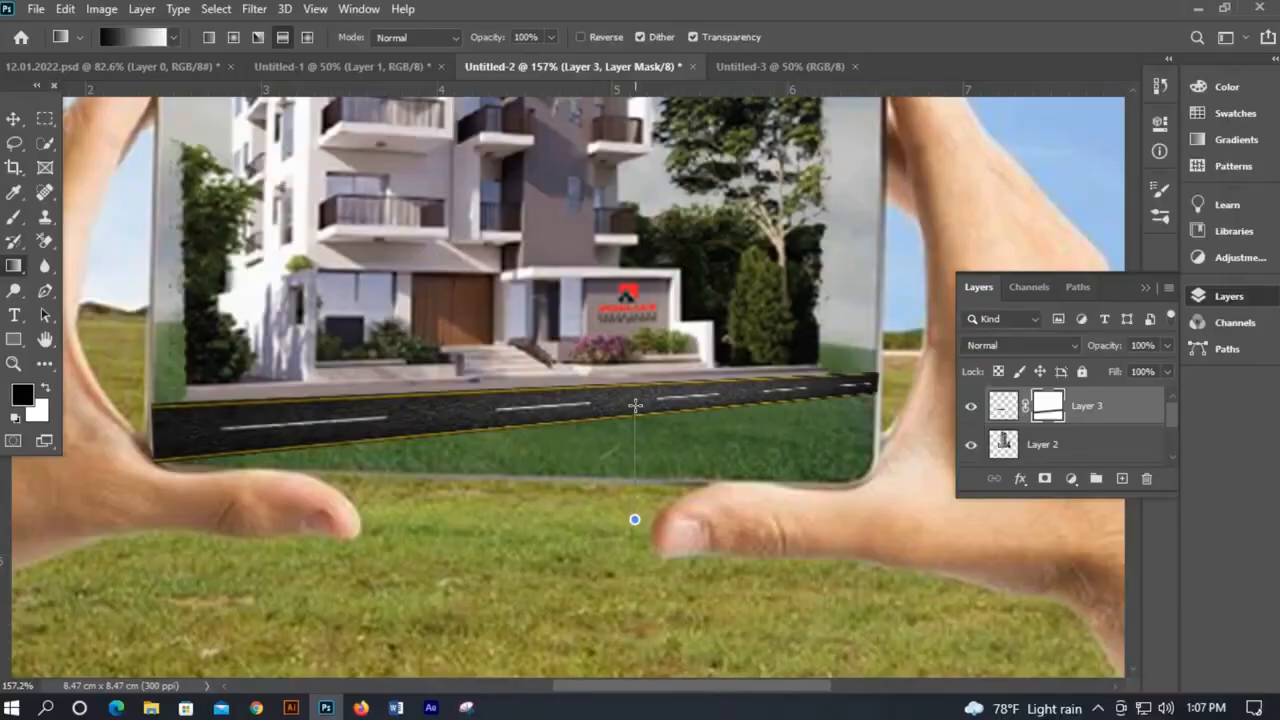
Draw a black-to-white vertical gradient on the road layer's mask, from the grass below the phone up to the road.
left_click_drag(634, 406, 643, 414)
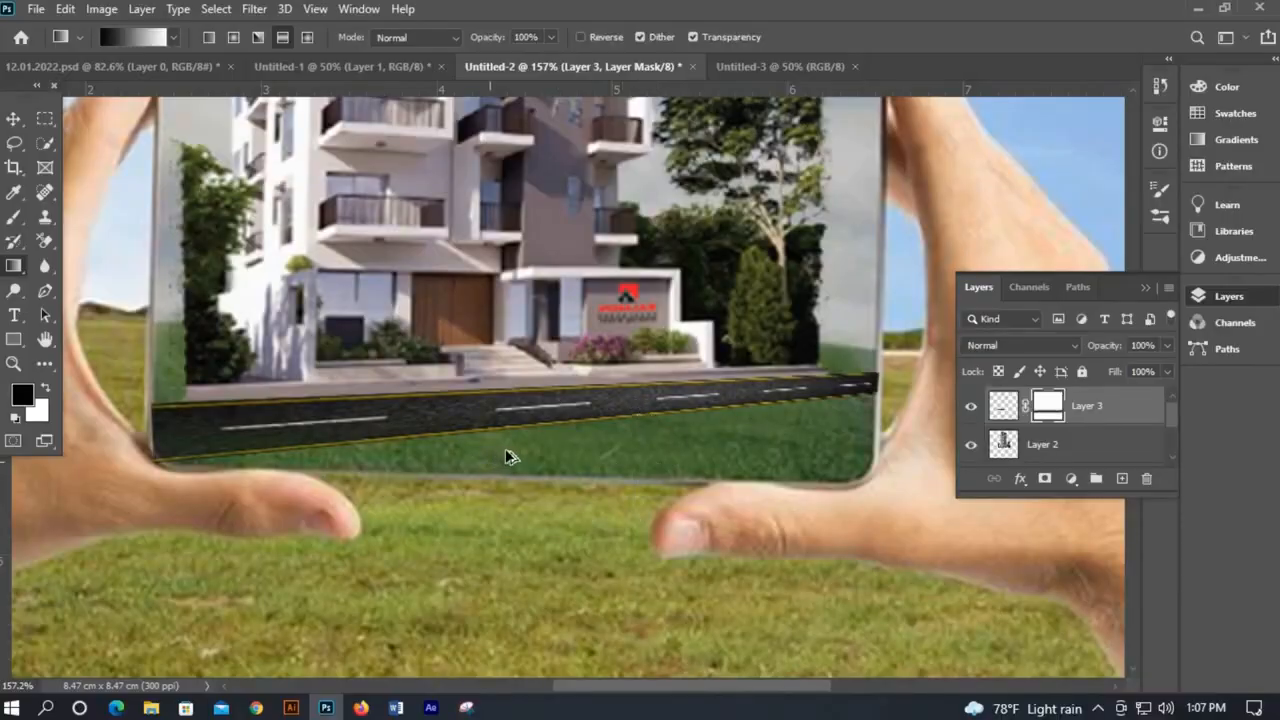
scroll(505, 457, "down", 4)
scroll(497, 461, "up", 3)
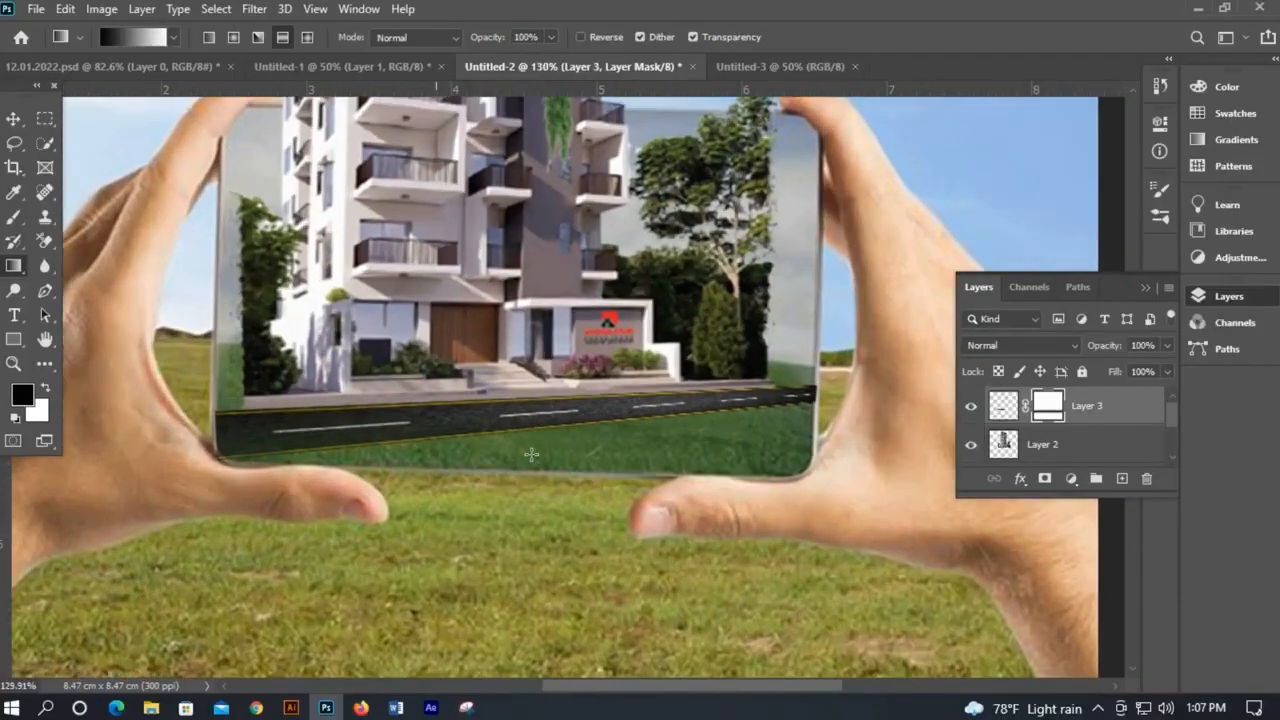
Paint black on the road mask with a 10 px brush to trim the road's ends along the phone's left and right edges.
left_click(12, 219)
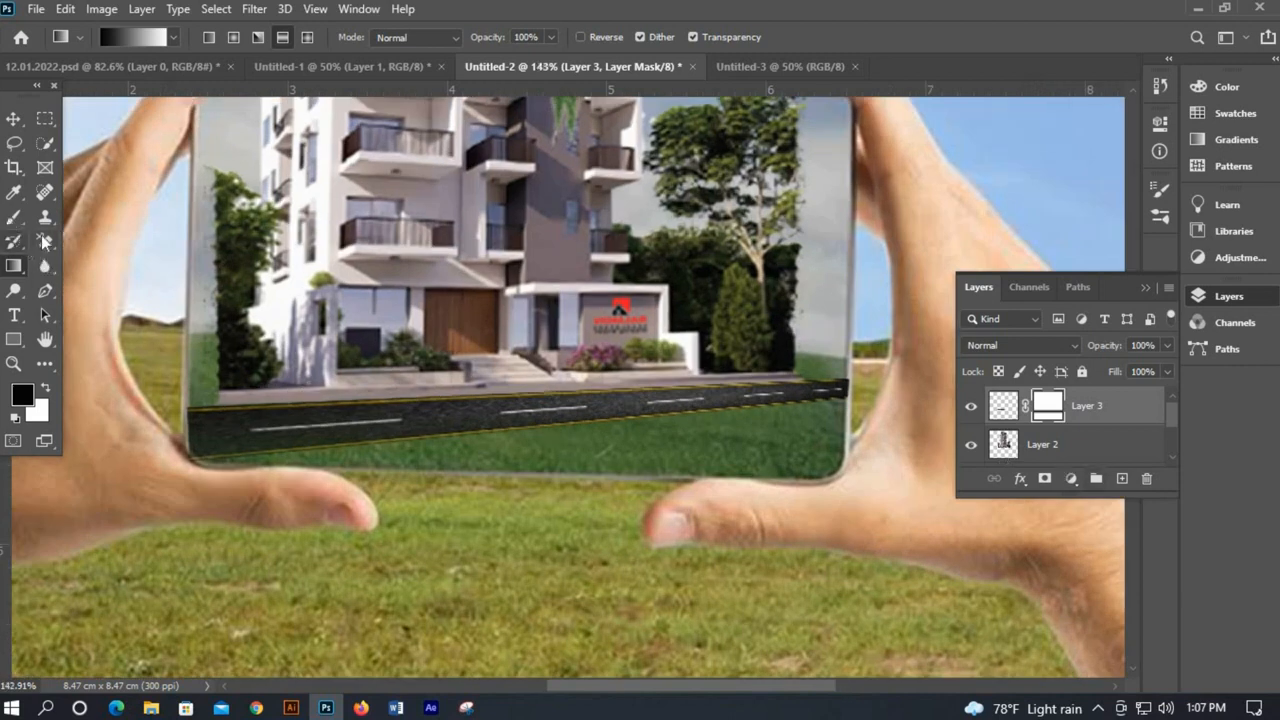
scroll(174, 404, "up", 3)
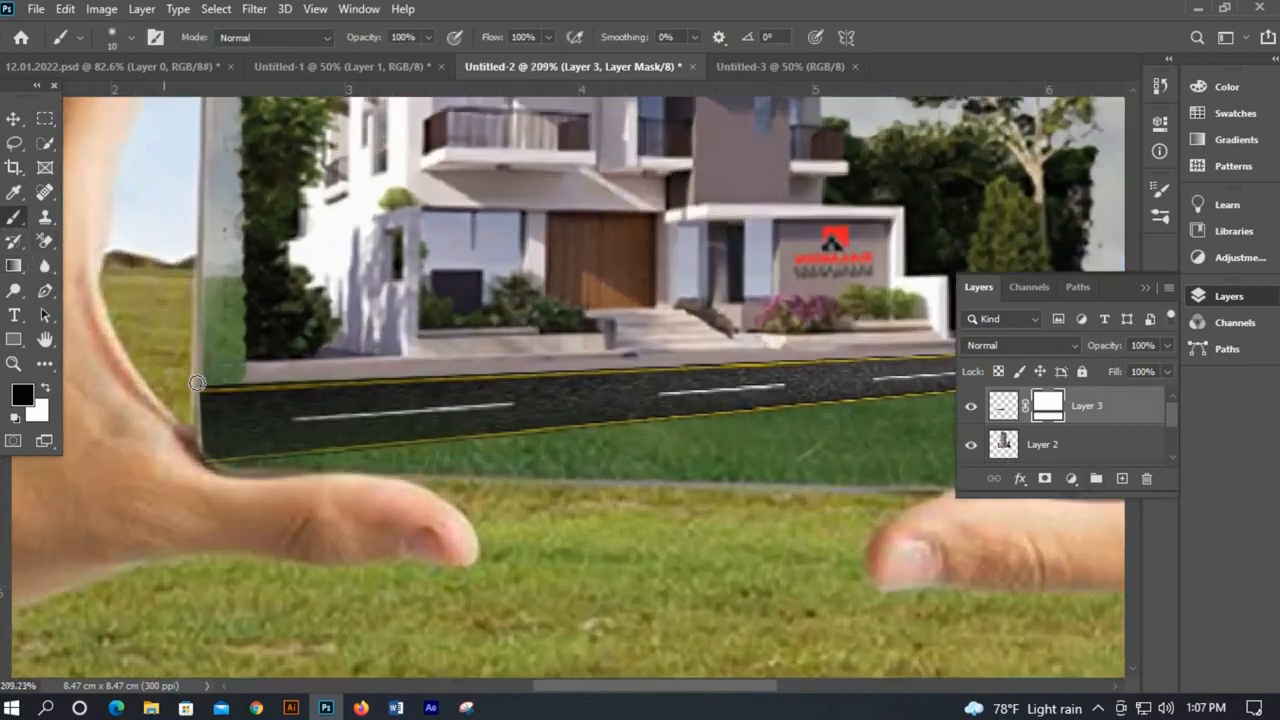
left_click_drag(222, 471, 193, 446)
scroll(393, 447, "down", 3)
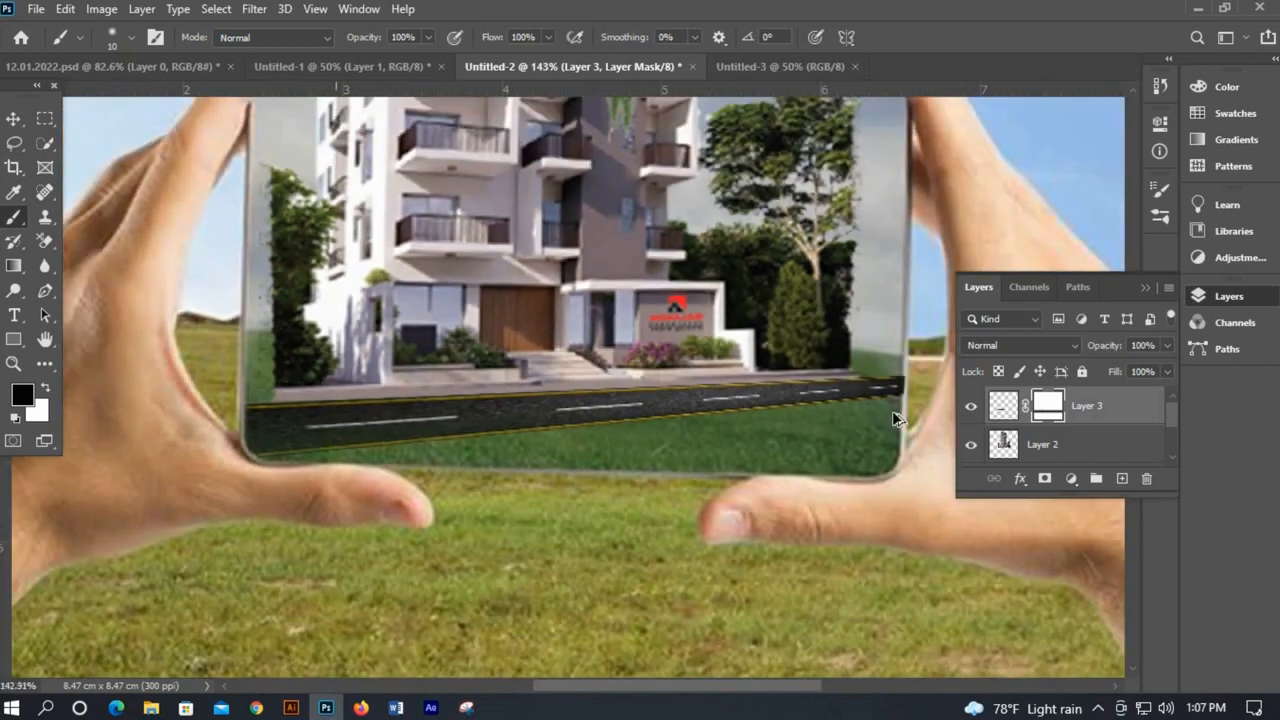
scroll(809, 326, "up", 5)
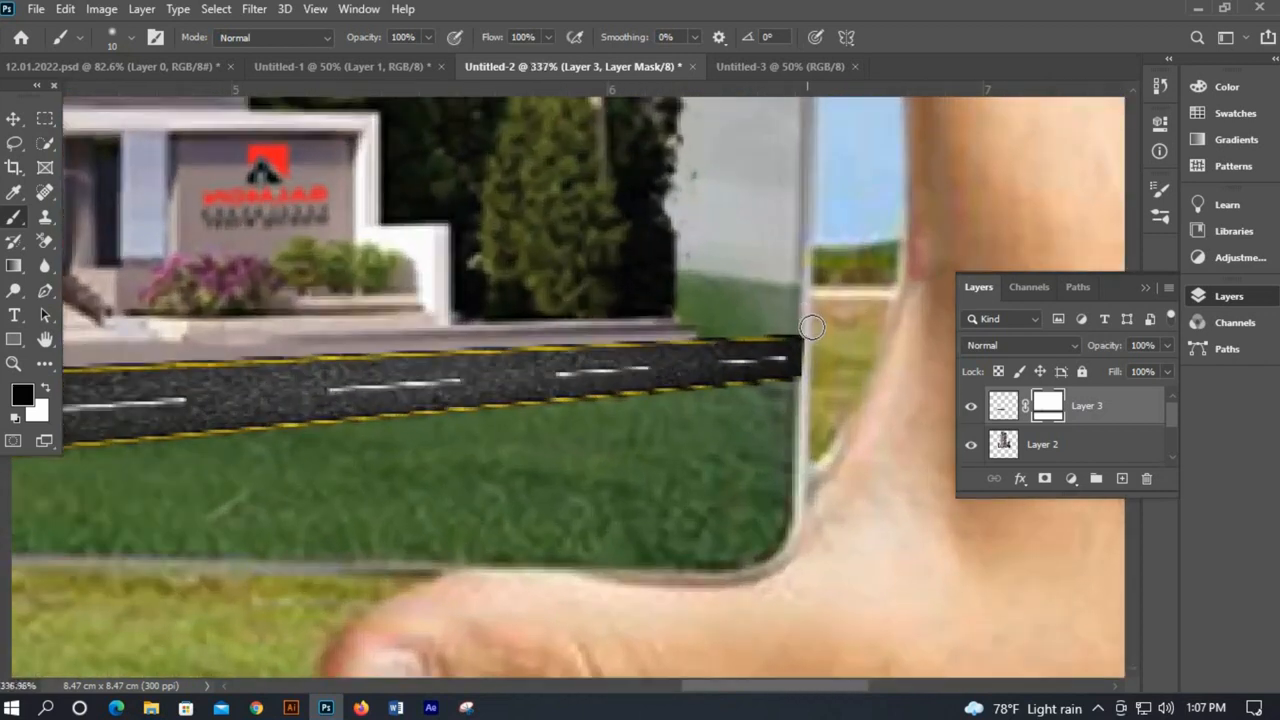
left_click_drag(806, 374, 804, 403)
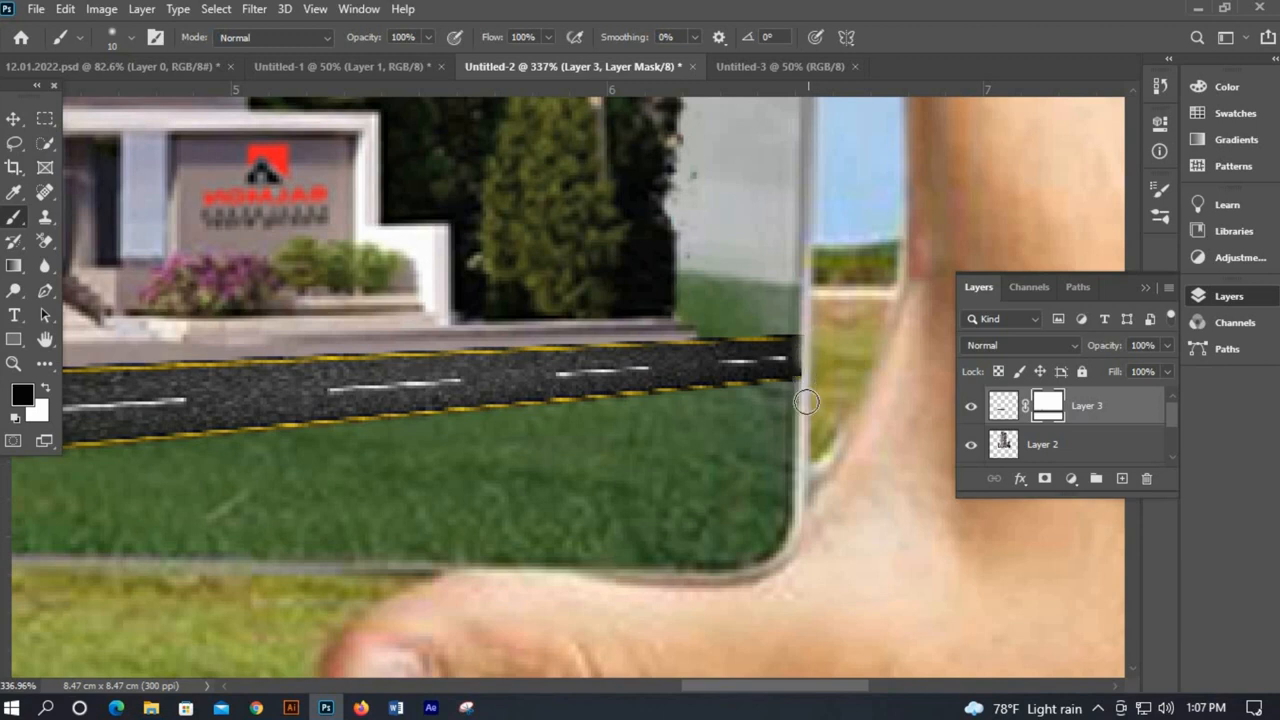
scroll(190, 335, "down", 2)
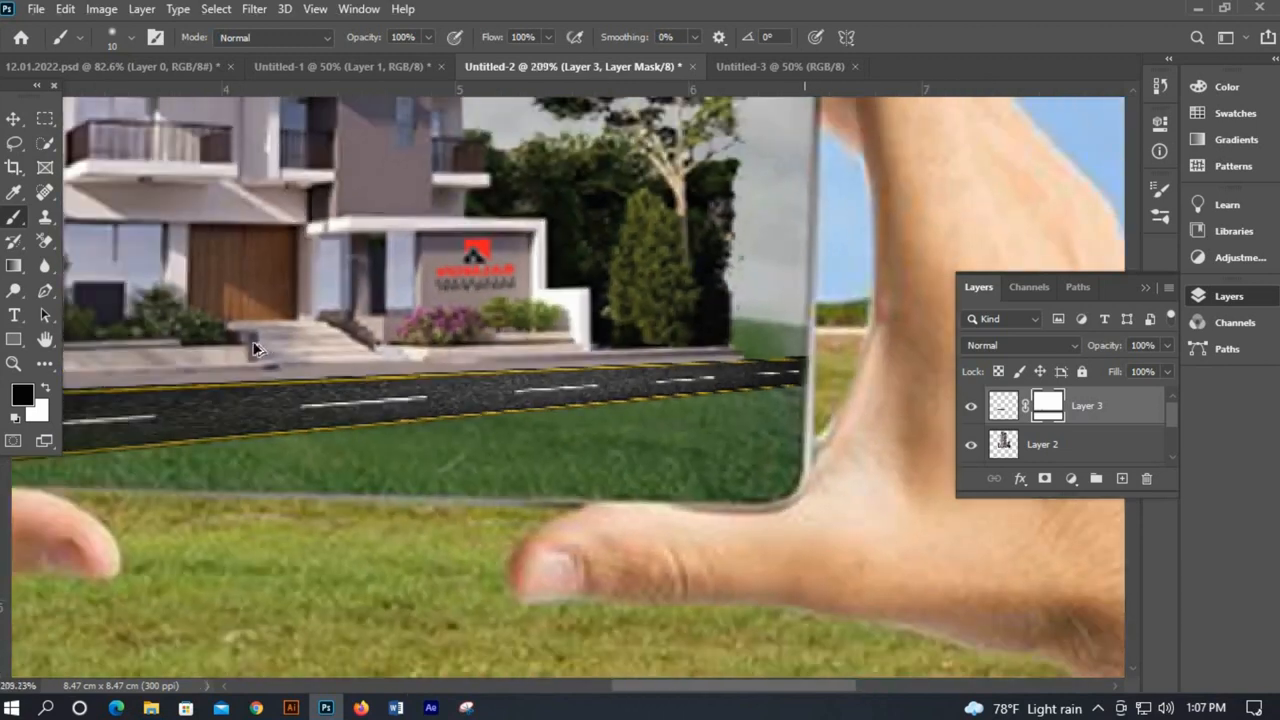
Examine how the road meets the building's base and the phone's edges, and check the whole composite with the Move tool ready.
scroll(251, 349, "up", 3)
scroll(478, 376, "up", 1)
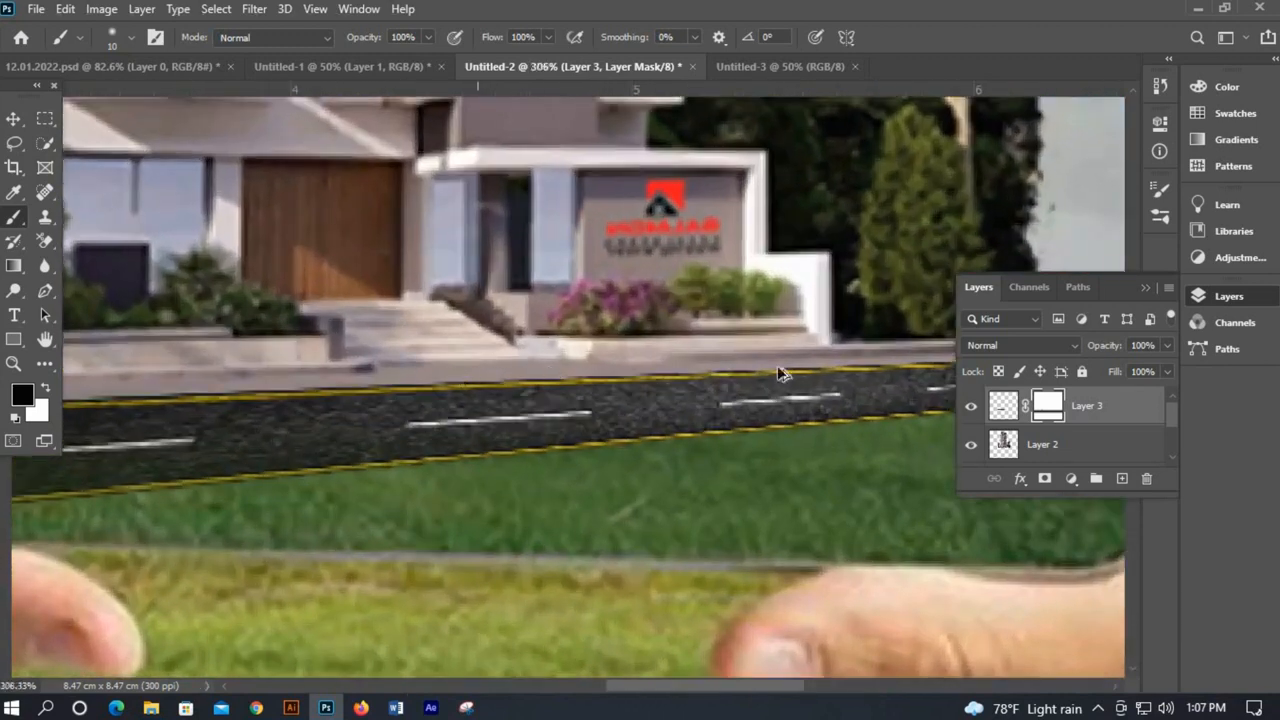
scroll(780, 371, "down", 2)
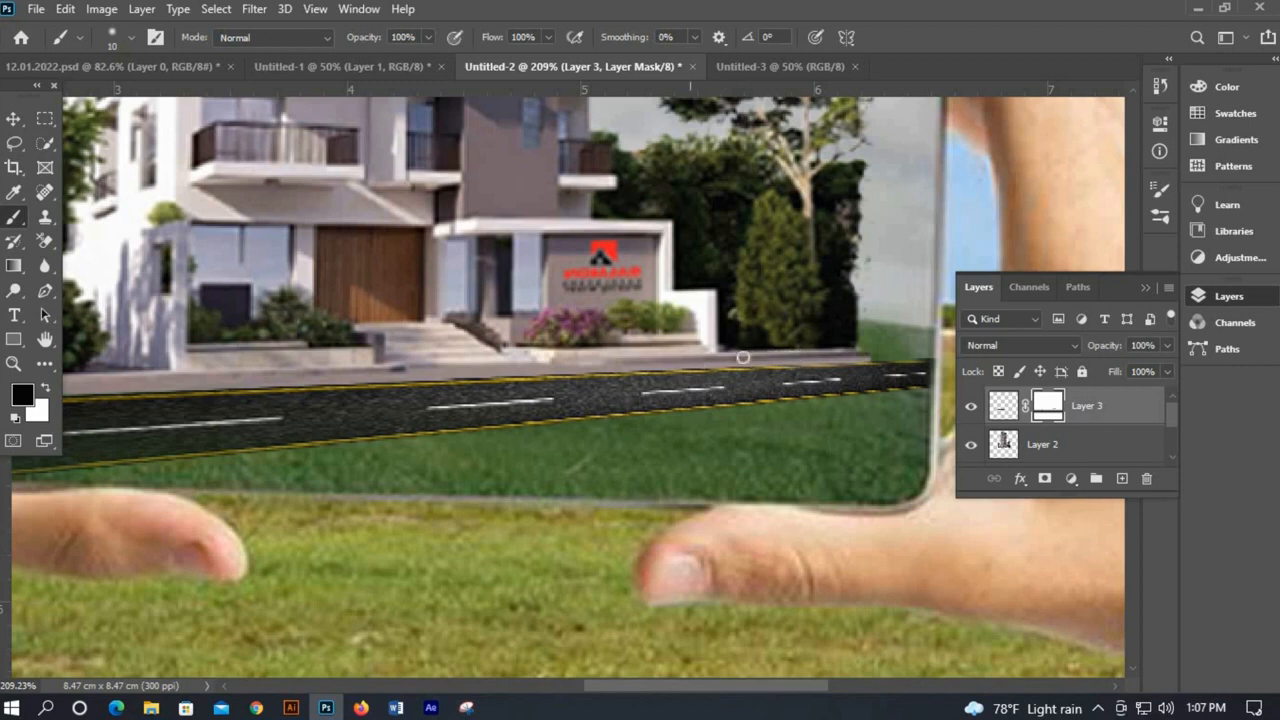
scroll(742, 358, "down", 1)
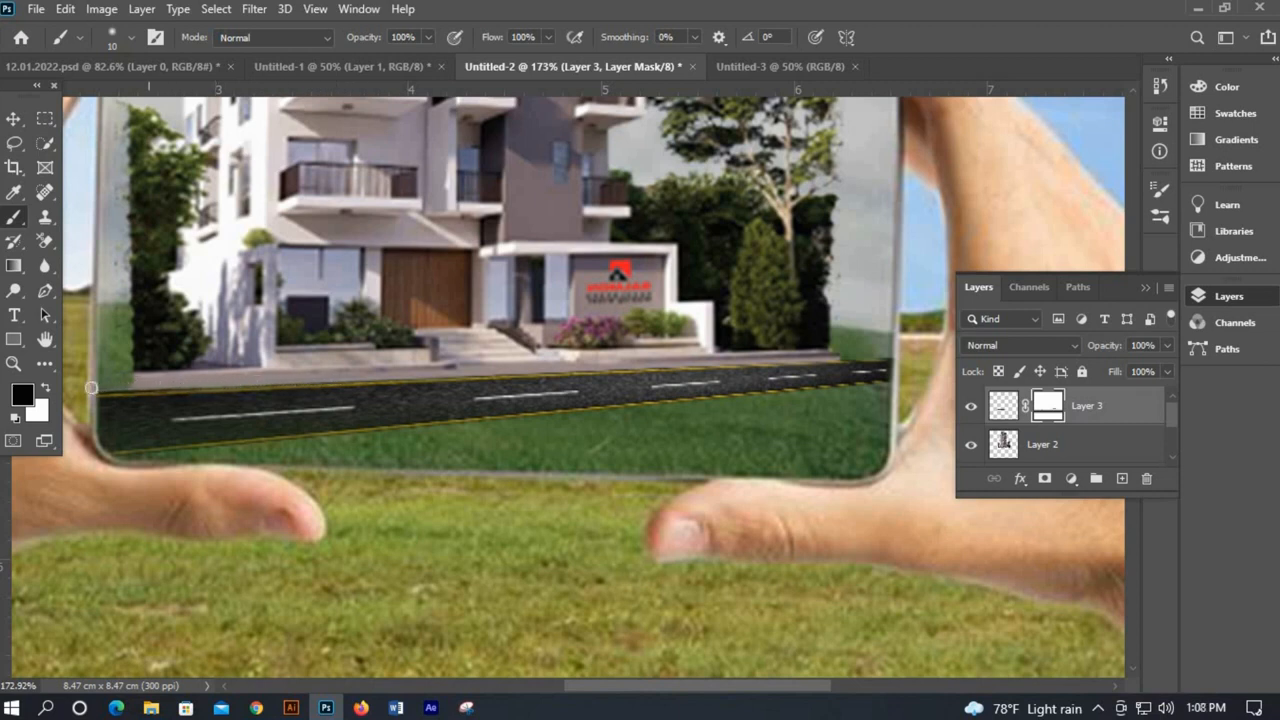
scroll(680, 404, "down", 3)
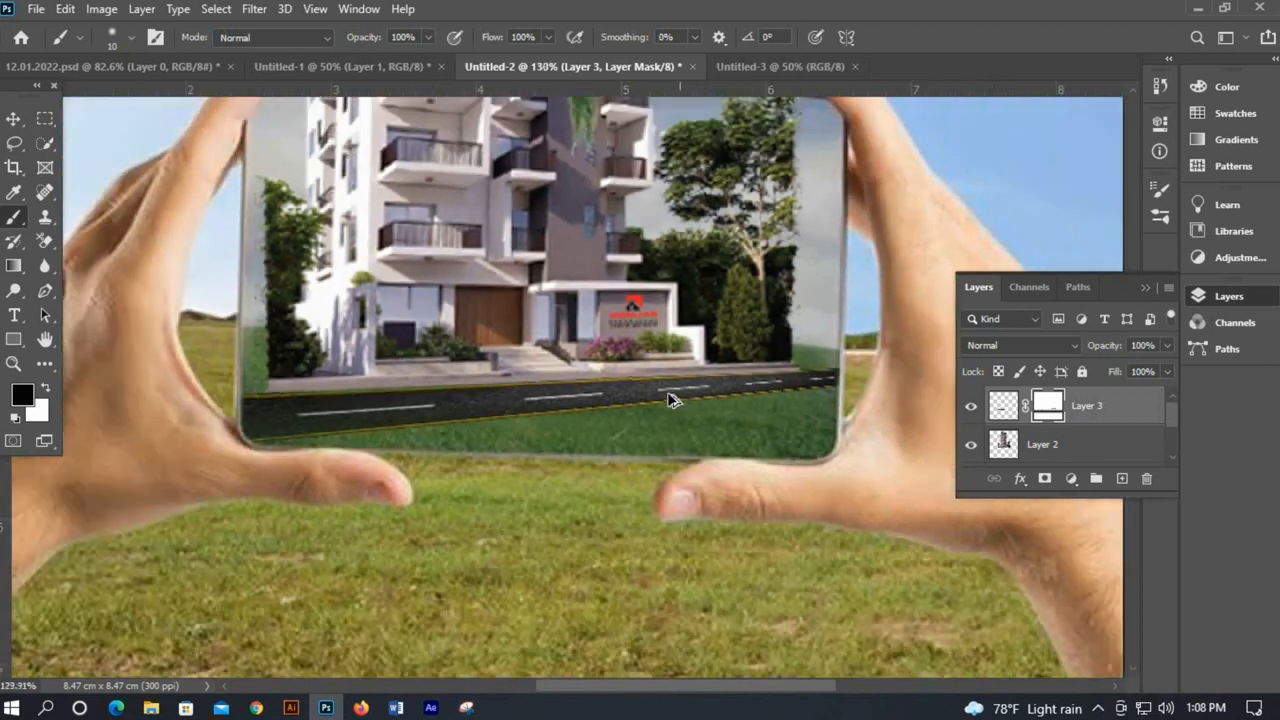
left_click(11, 126)
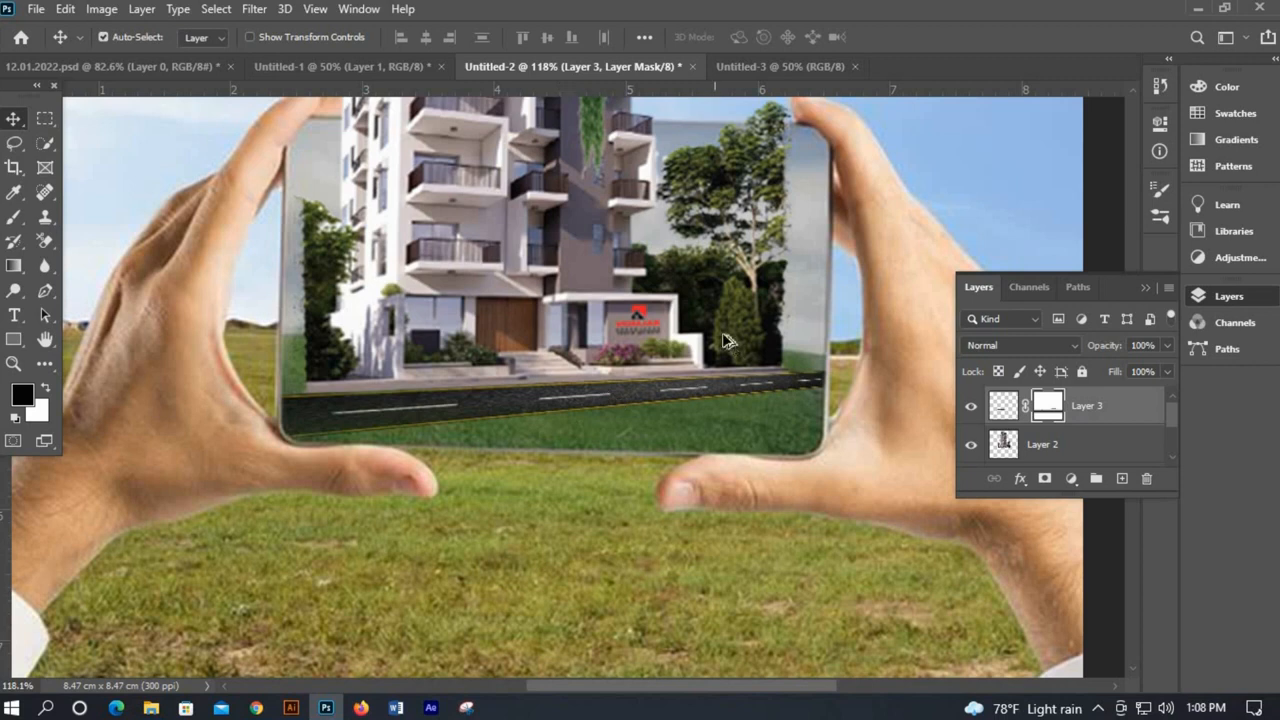
key("ctrl+minus")
key("ctrl+minus")
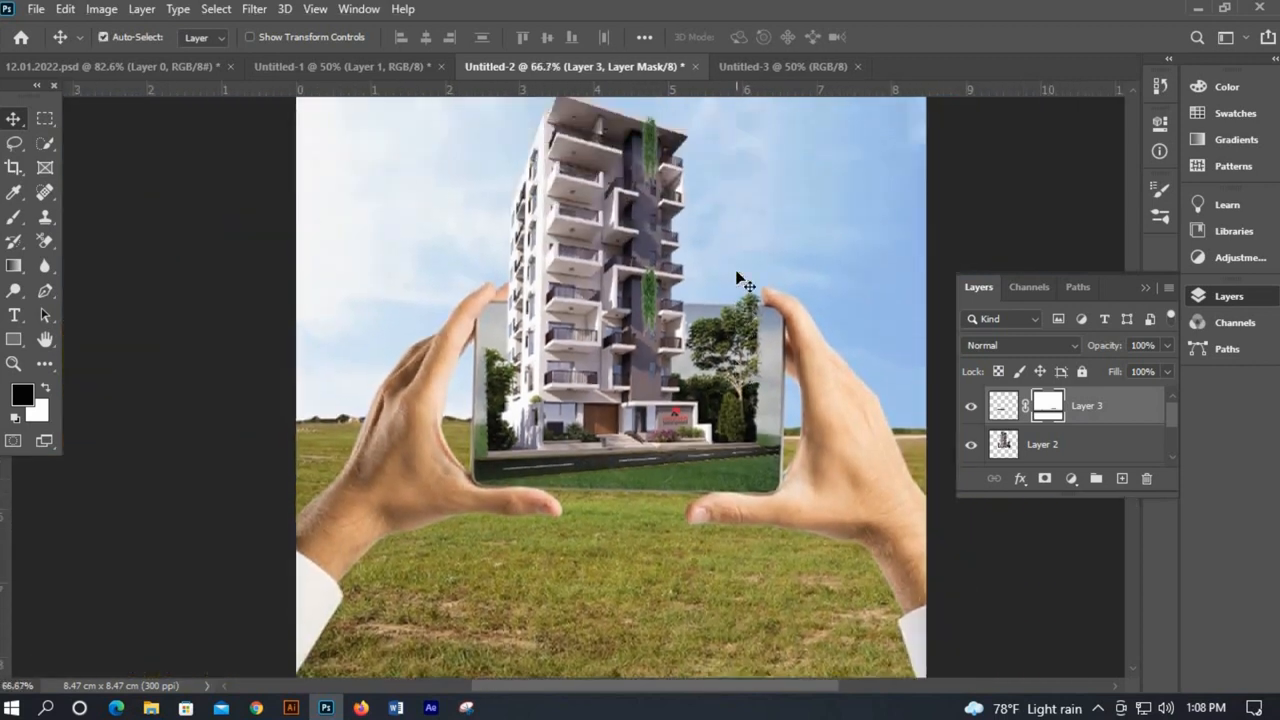
scroll(725, 299, "down", 3)
scroll(725, 299, "up", 1)
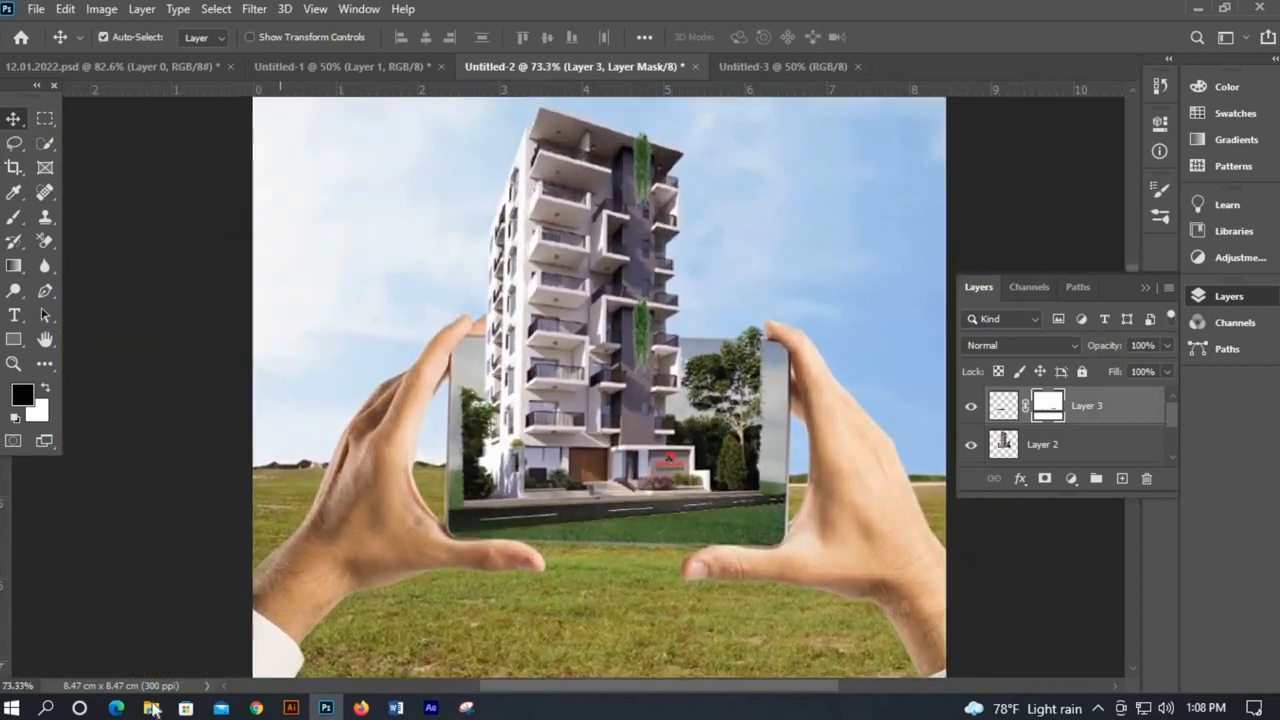
Place the background-free palm picture, desain-web-plant-pictures-removebg-preview, from the Downloads folder into the phone composite.
left_click(201, 643)
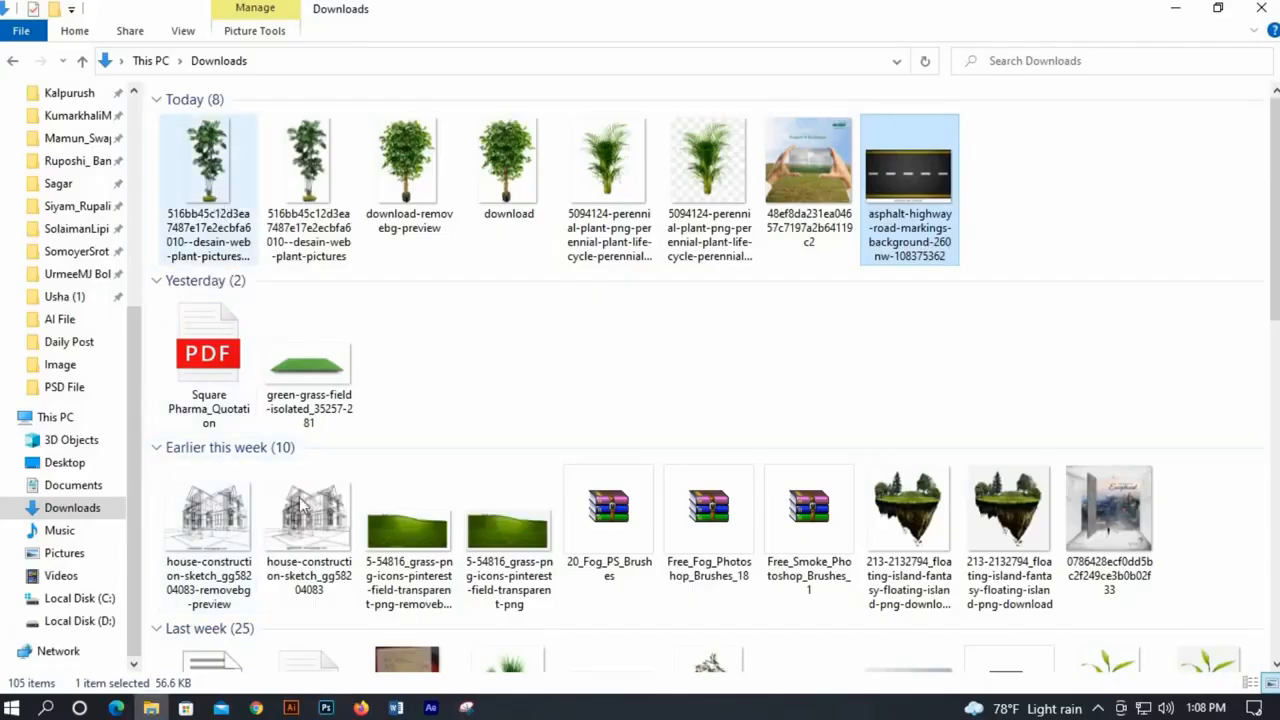
left_click(214, 200)
left_click_drag(208, 170, 766, 517)
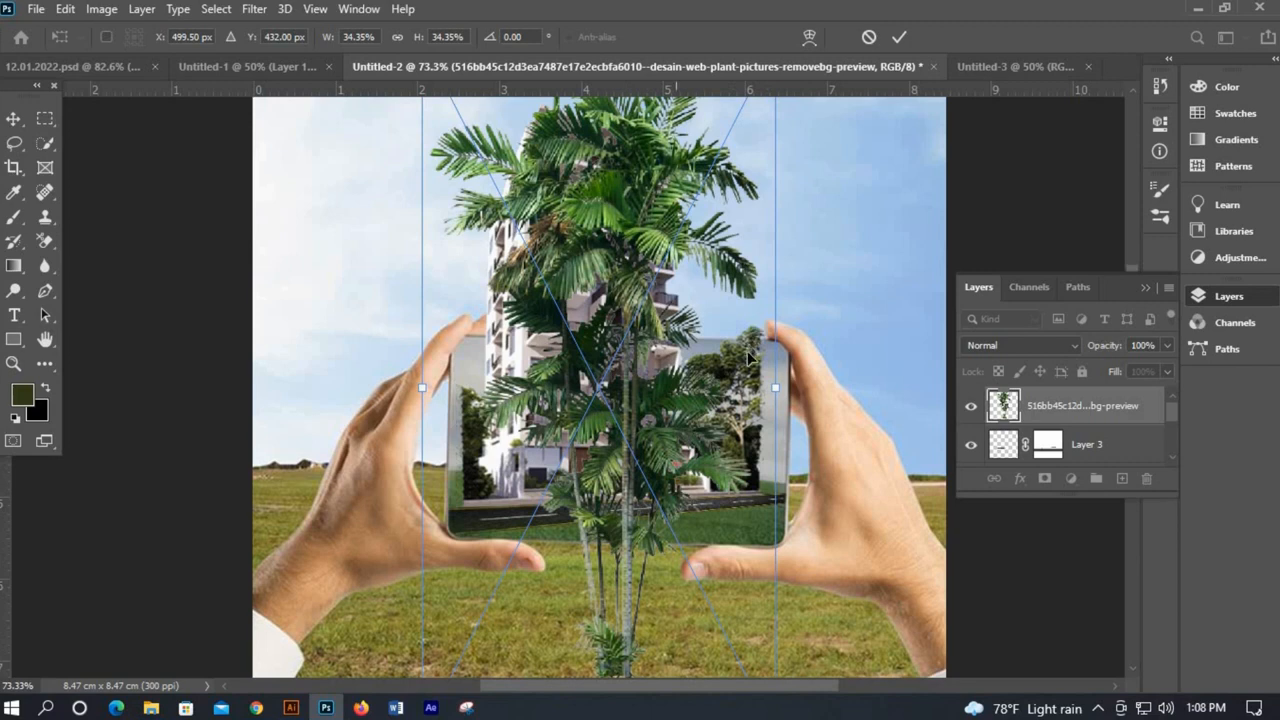
Scale the palm to 11.70% and position it at the phone's right edge, with its base just above the road.
scroll(770, 600, "down", 3)
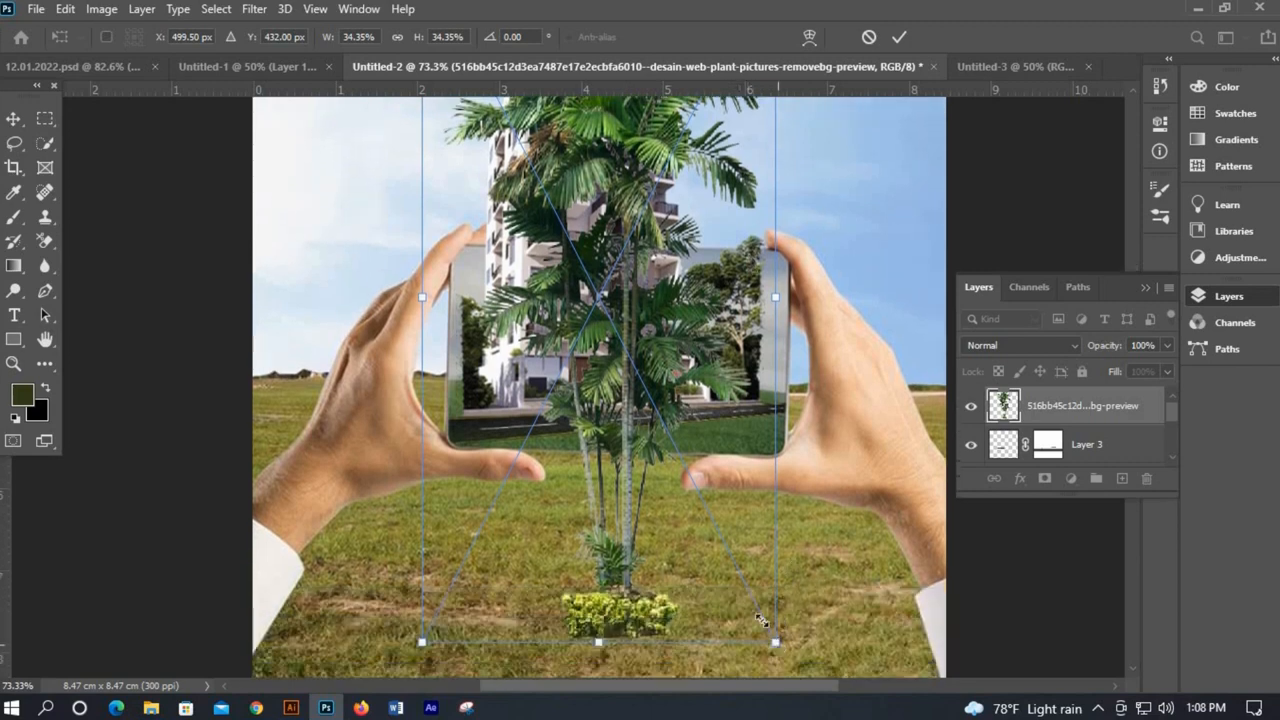
left_click_drag(696, 490, 680, 455)
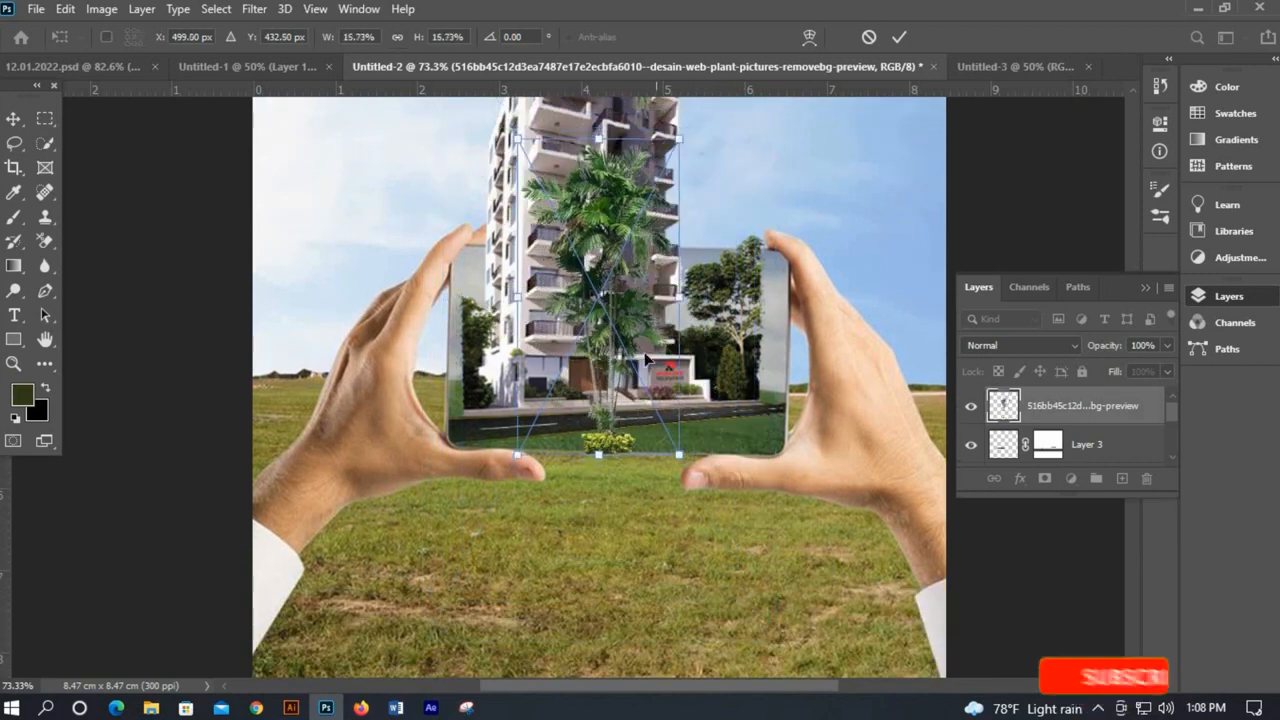
left_click_drag(604, 297, 757, 286)
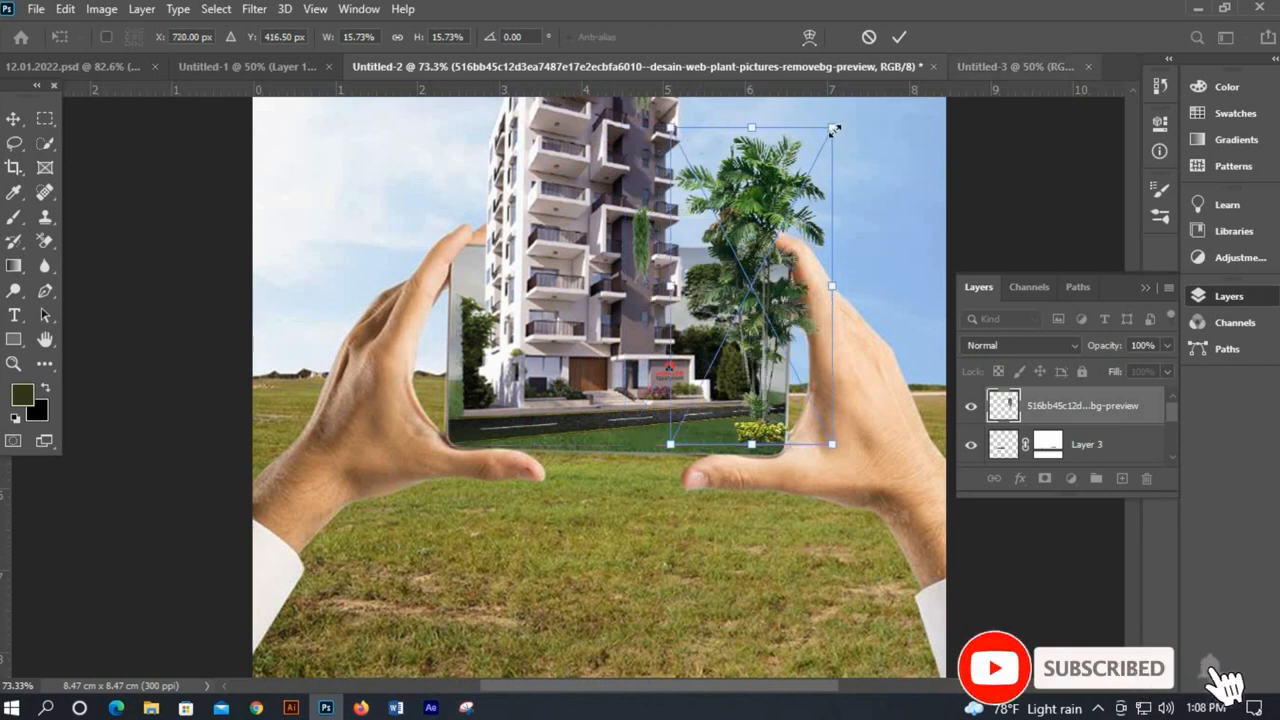
left_click_drag(812, 160, 791, 200)
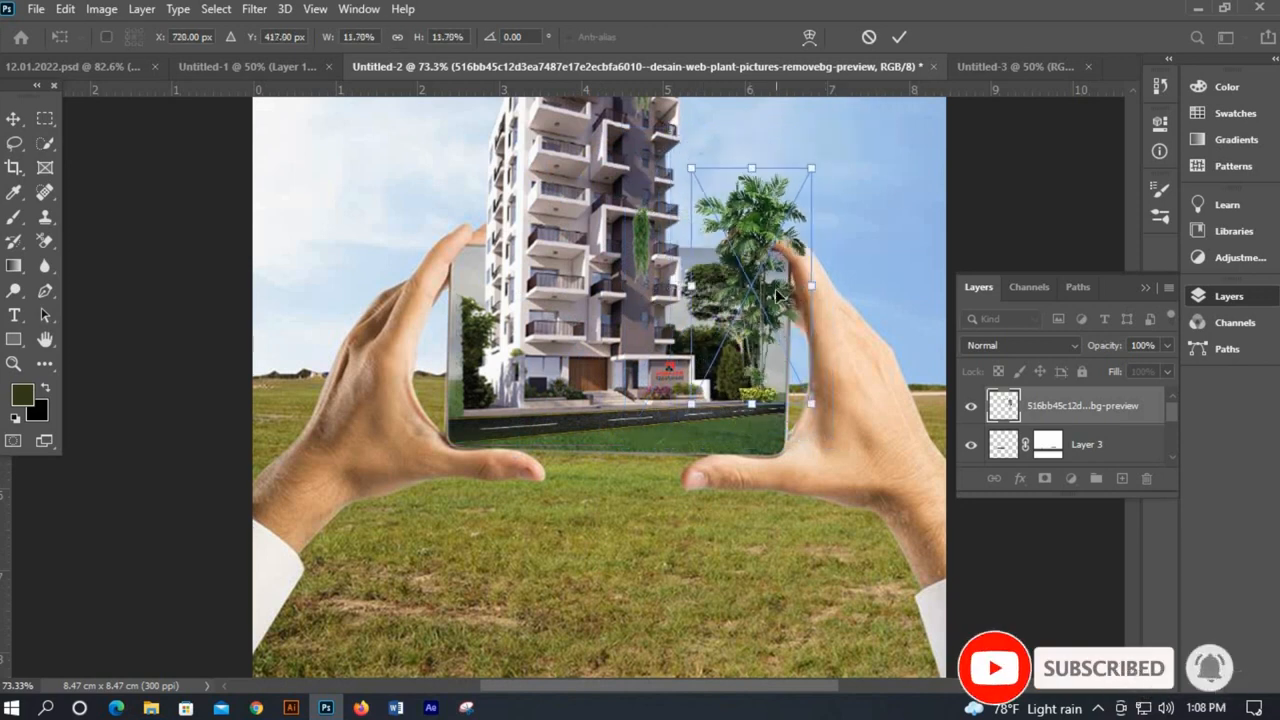
scroll(745, 300, "up", 2)
scroll(739, 305, "up", 1)
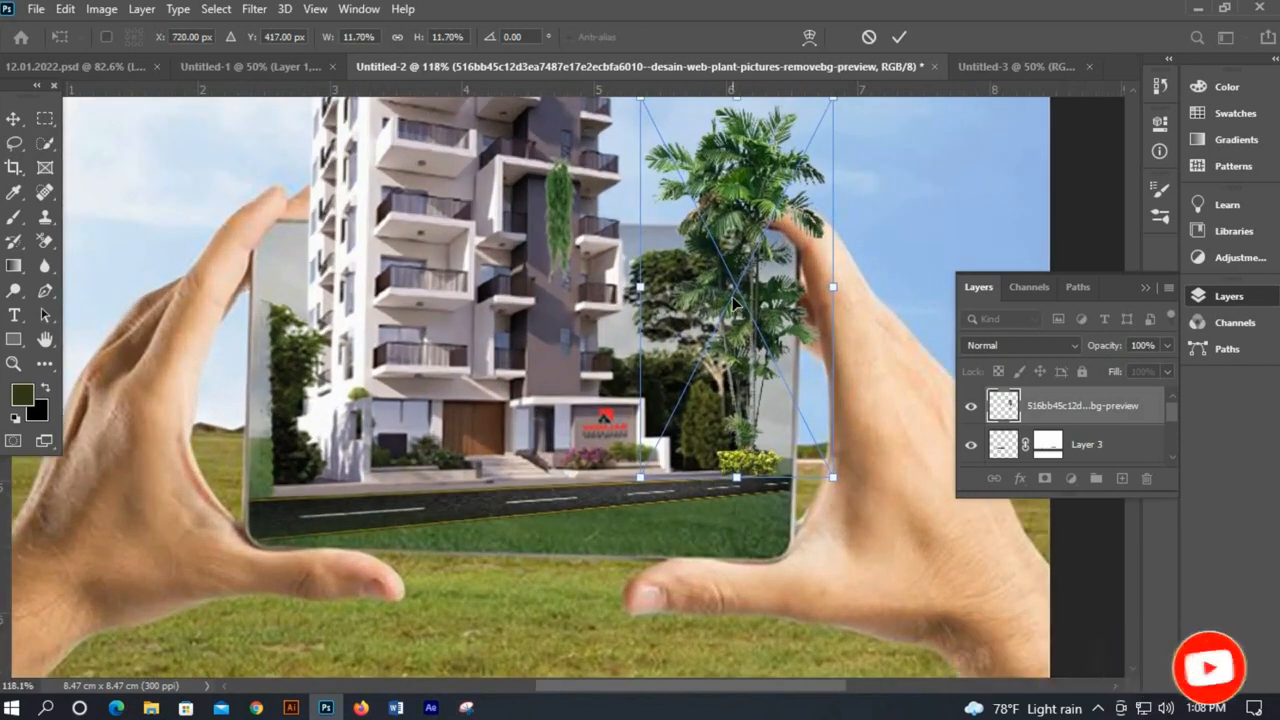
mouse_move(752, 277)
left_mouse_down()
mouse_move(672, 300)
mouse_move(678, 337)
mouse_move(755, 298)
mouse_move(752, 268)
mouse_move(755, 286)
left_mouse_up()
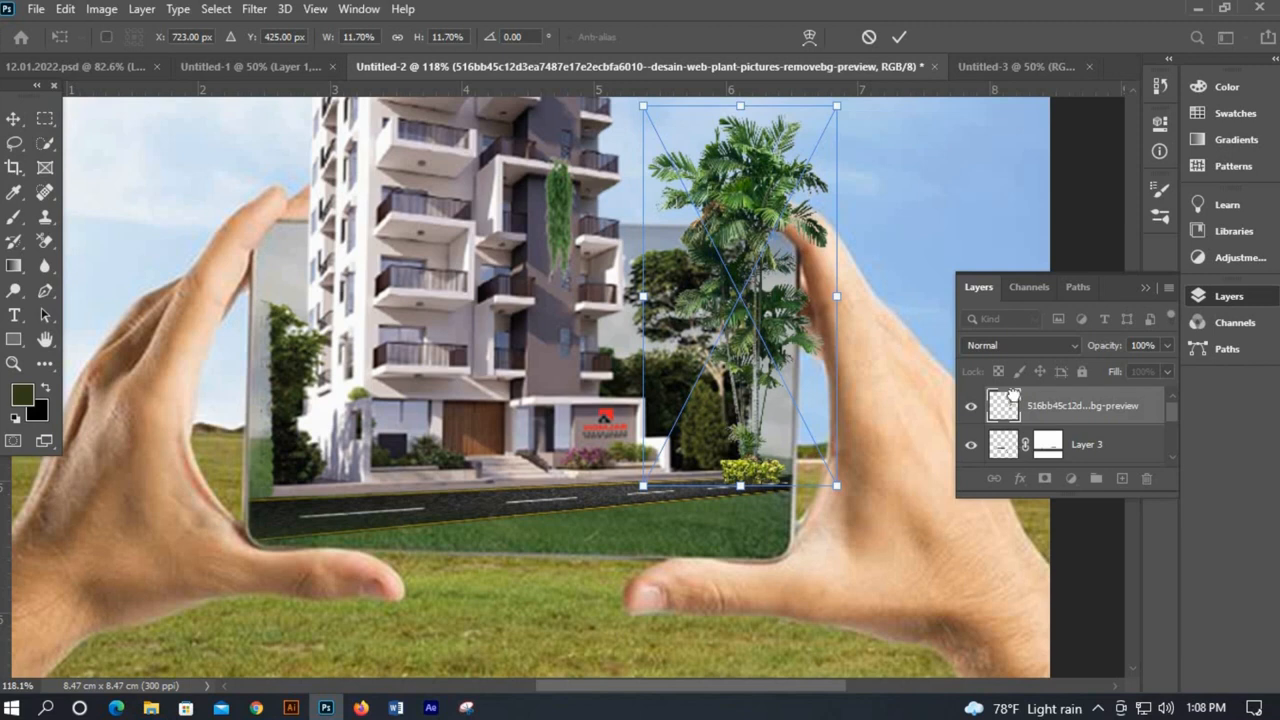
Move the palm layer beneath the road layer and shift the palm down slightly so its base tucks behind the road.
left_click_drag(1013, 397, 1013, 458)
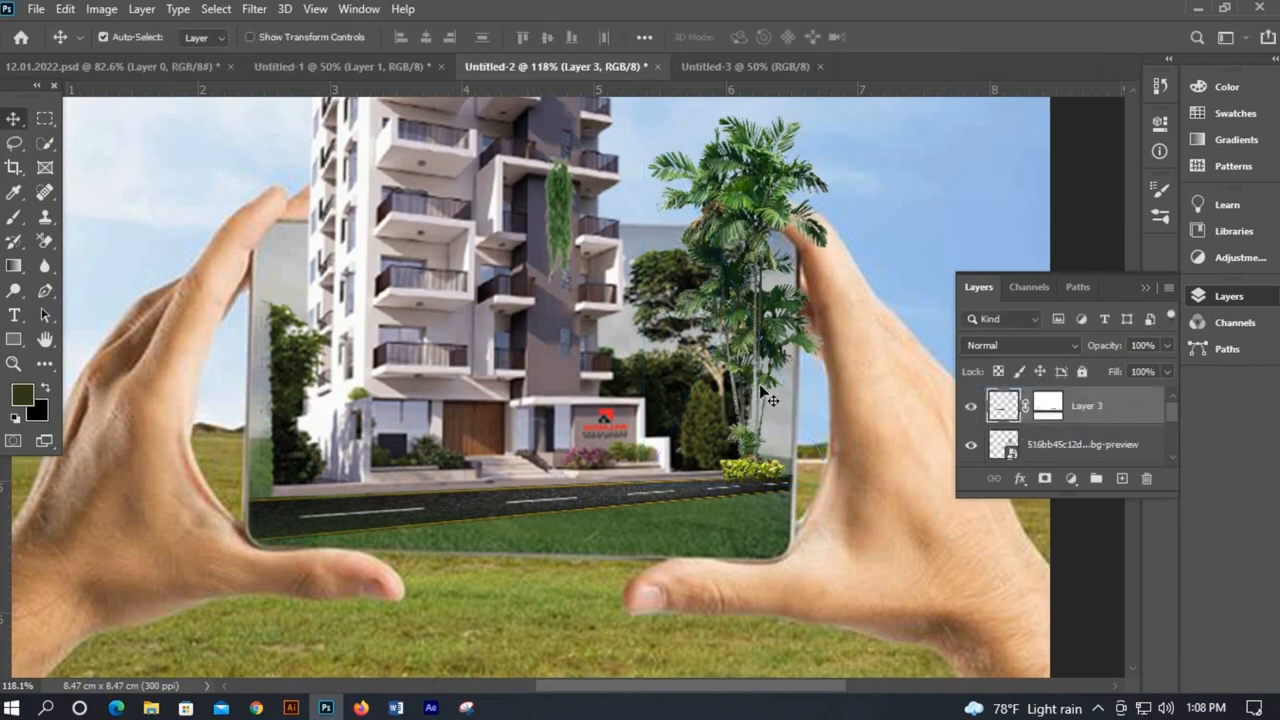
left_click_drag(758, 398, 763, 370)
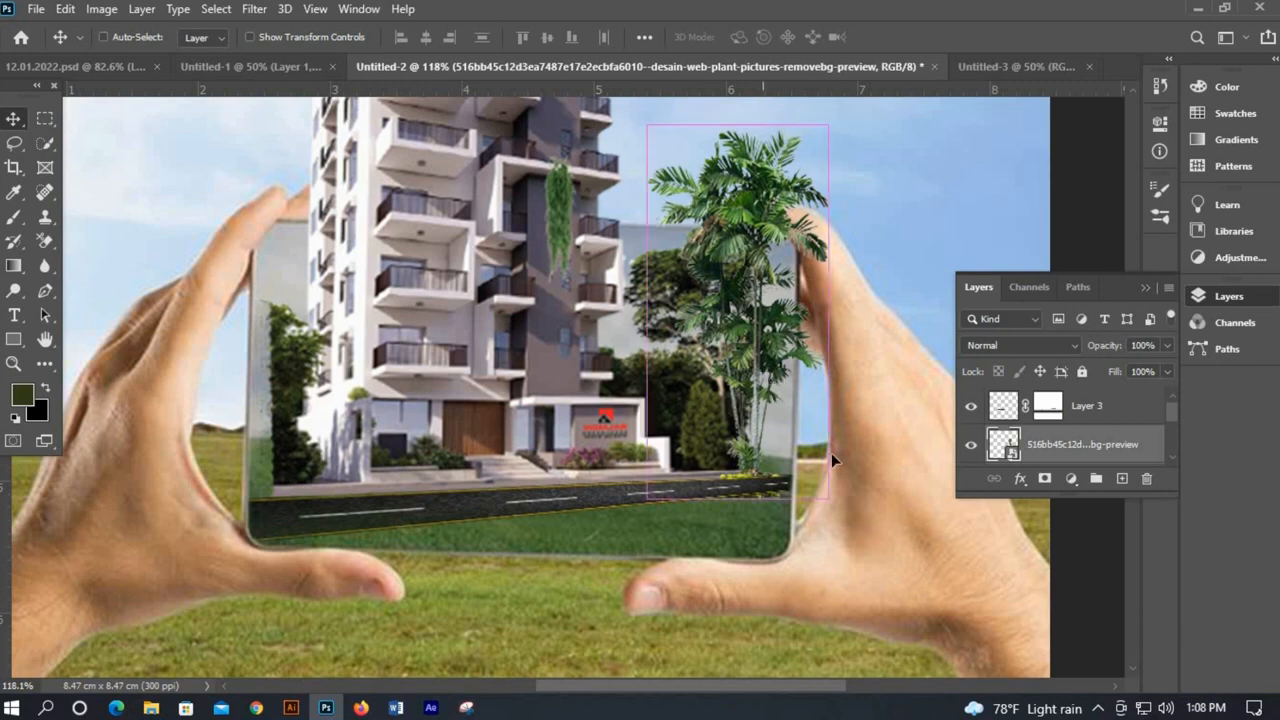
Resize the palm to 11.09% width and 11.77% height so its flowered base extends below the road at the phone's right edge.
key("ctrl+t")
left_click_drag(834, 495, 832, 490)
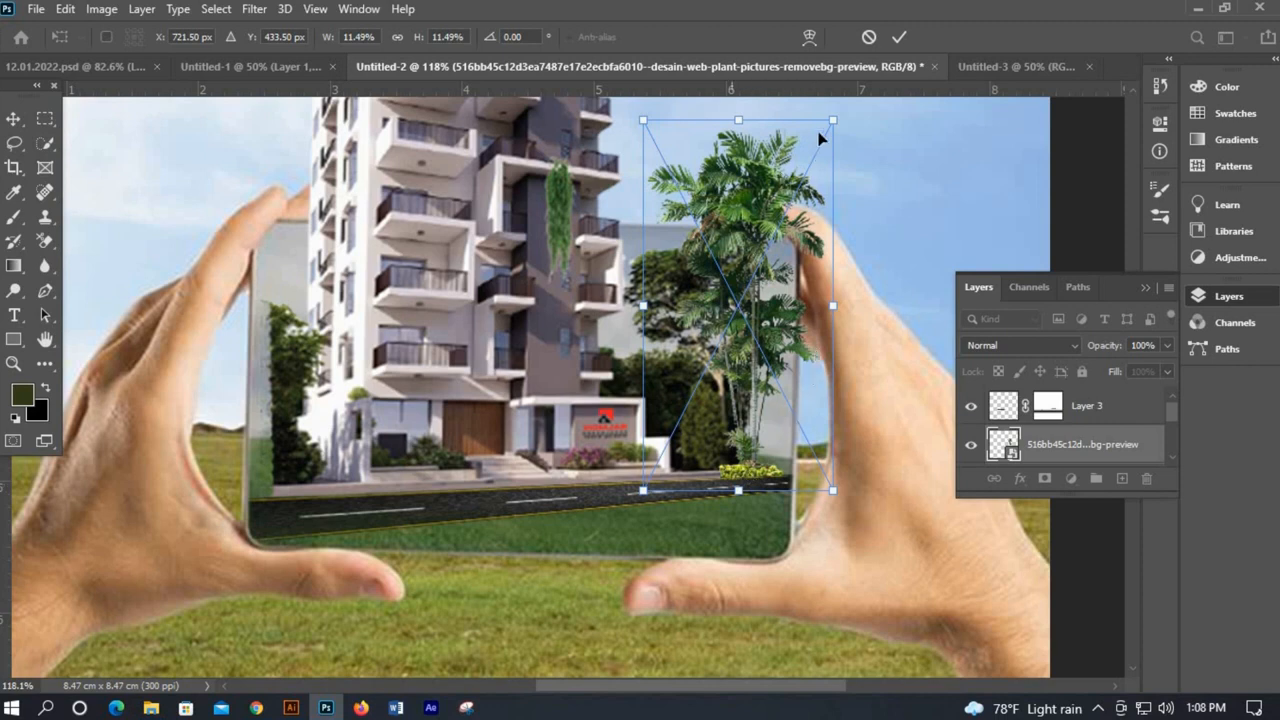
left_click_drag(823, 126, 821, 132)
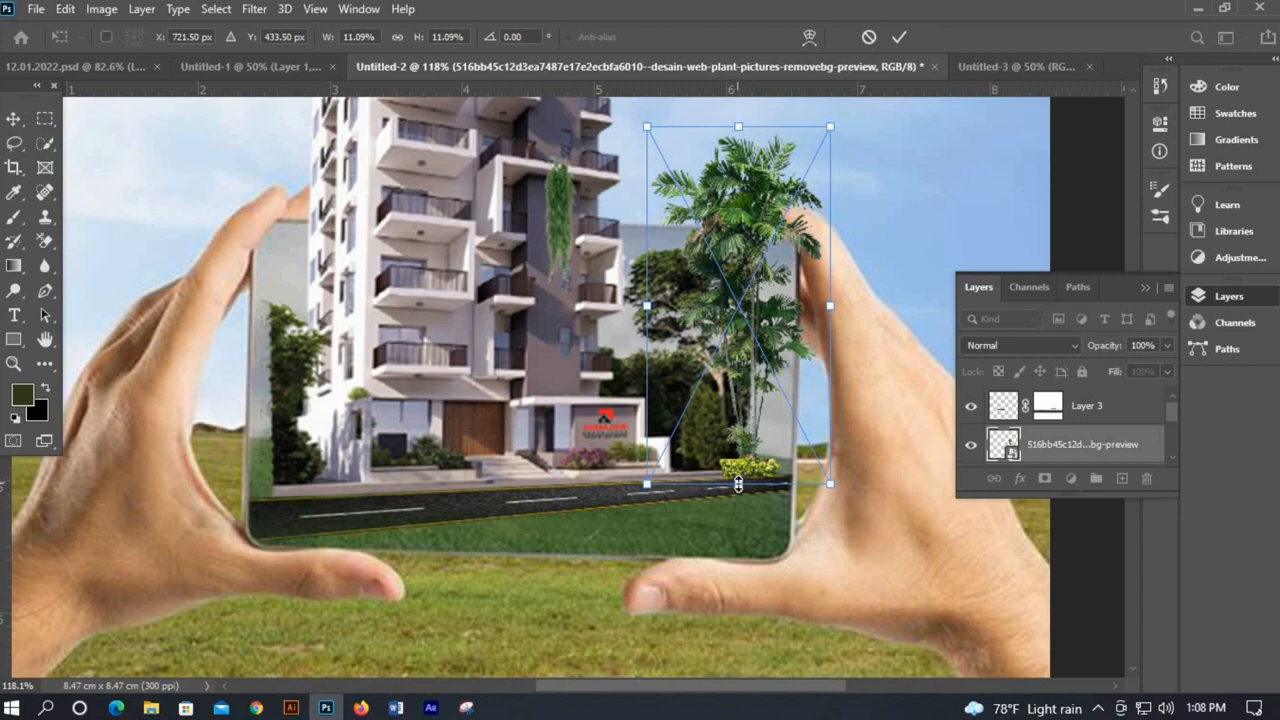
left_click_drag(738, 484, 738, 508)
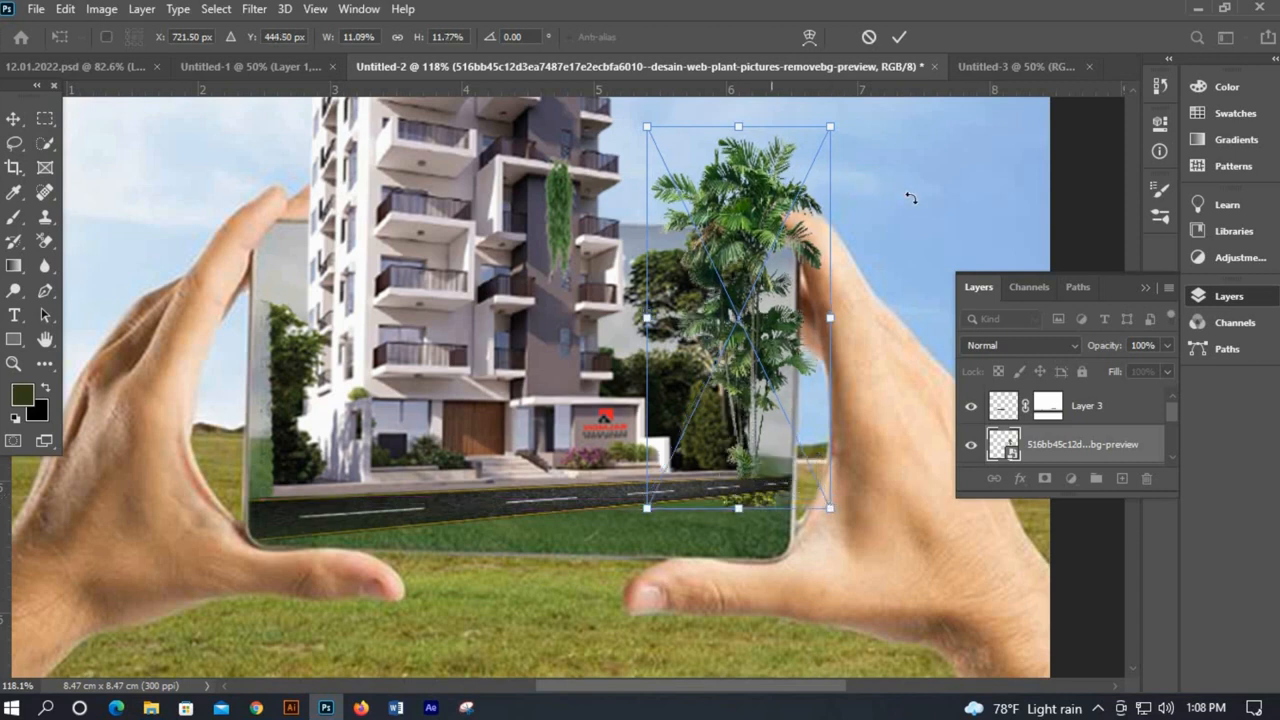
key("Return")
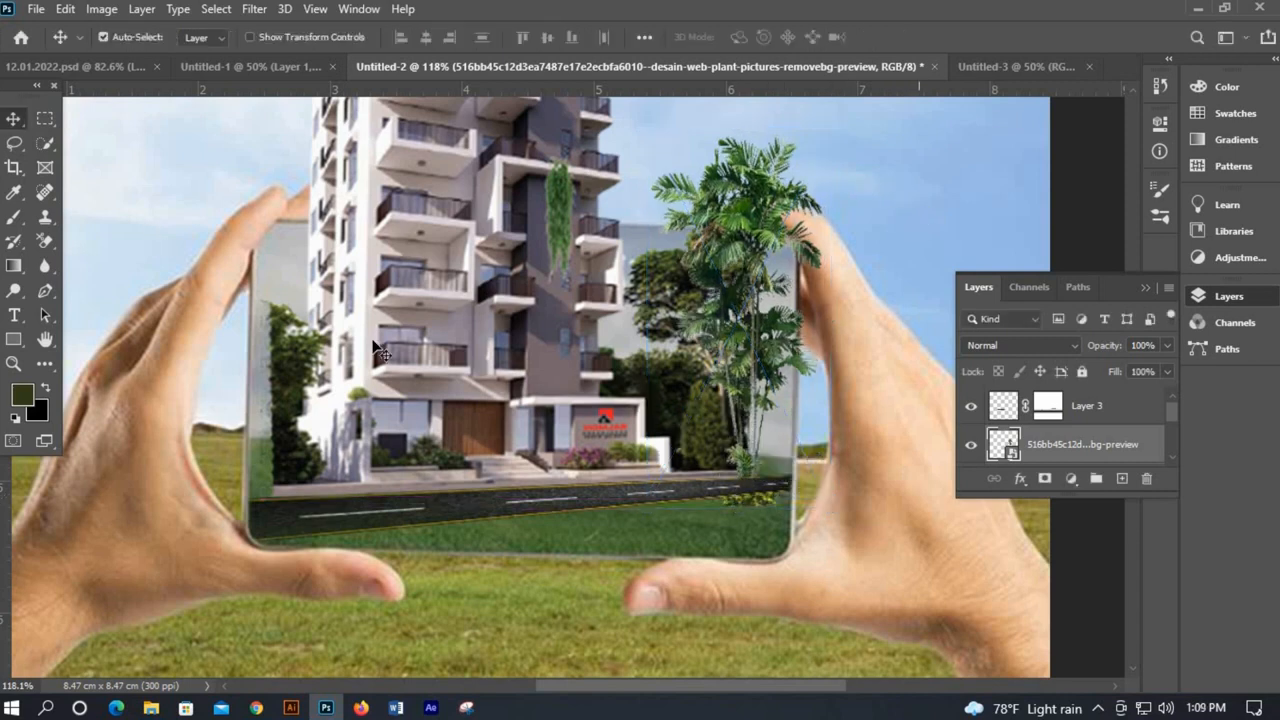
Rasterize the palm layer and erase the yellow flowers showing below the road with the Background Eraser.
left_click(47, 240)
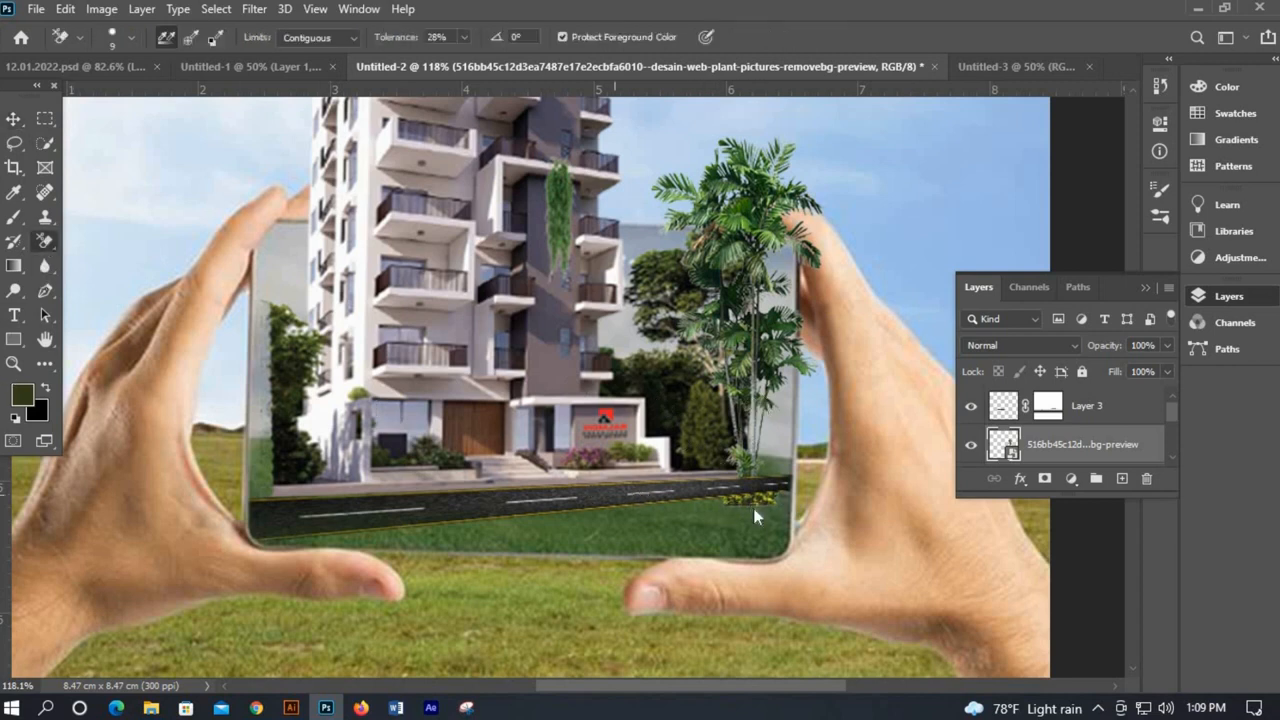
left_click(679, 329)
left_click(609, 286)
key("bracketright")
mouse_move(769, 498)
left_mouse_down()
mouse_move(720, 509)
mouse_move(768, 499)
left_mouse_up()
key("bracketleft")
Set the eraser tolerance to 100% and erase the remaining flower specks on the grass below the road, finishing with a 7 px brush.
left_click(464, 38)
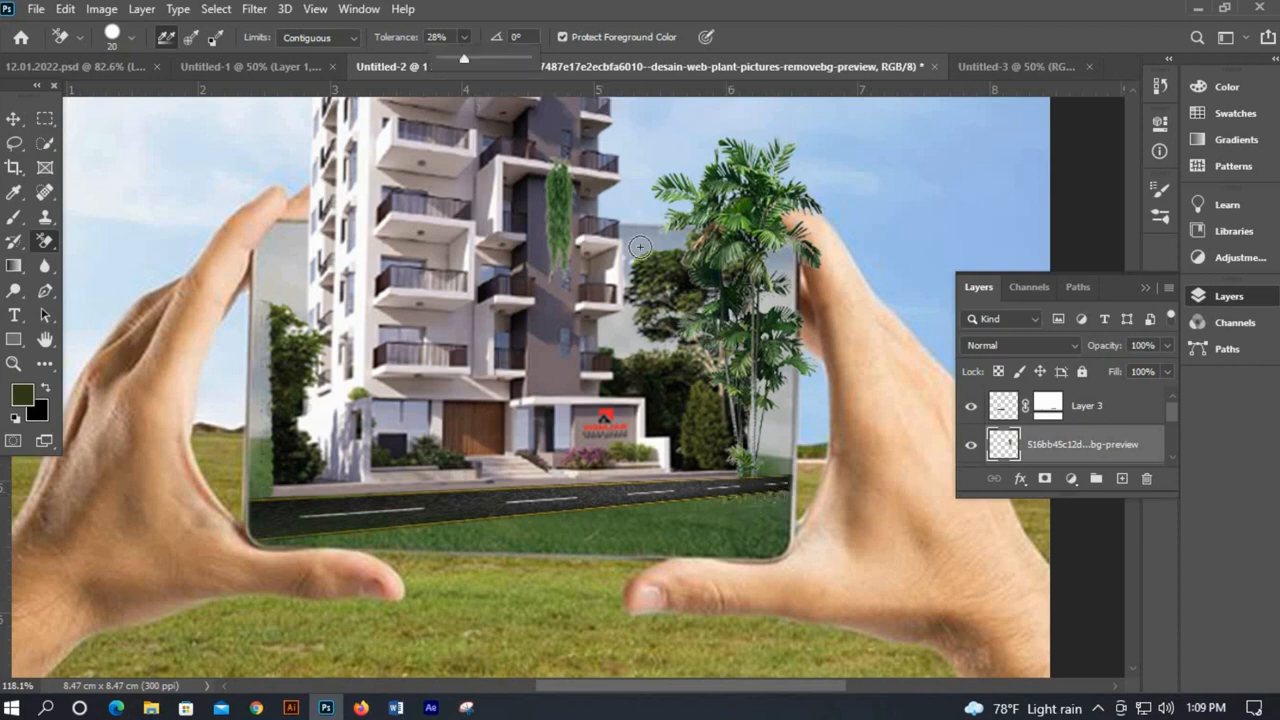
left_click_drag(463, 60, 528, 60)
left_click(787, 504)
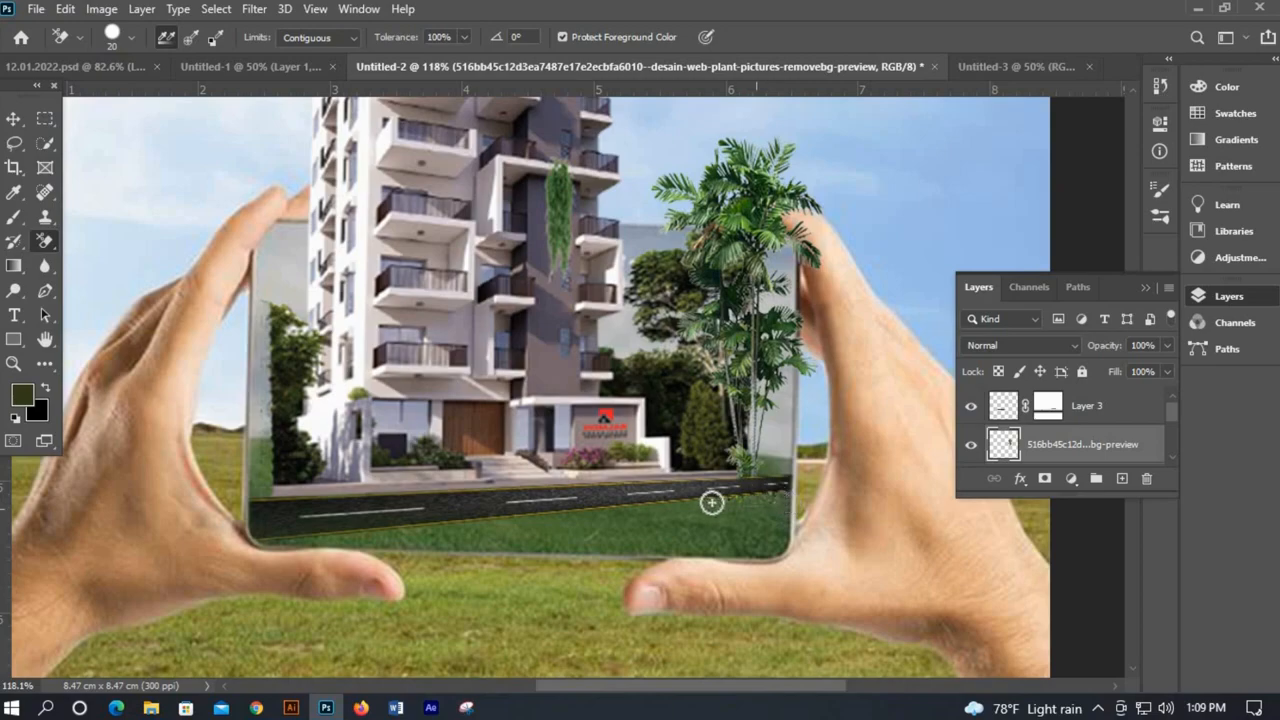
scroll(785, 504, "up", 8)
key("bracketleft")
key("bracketleft")
key("bracketleft")
key("bracketleft")
key("bracketleft")
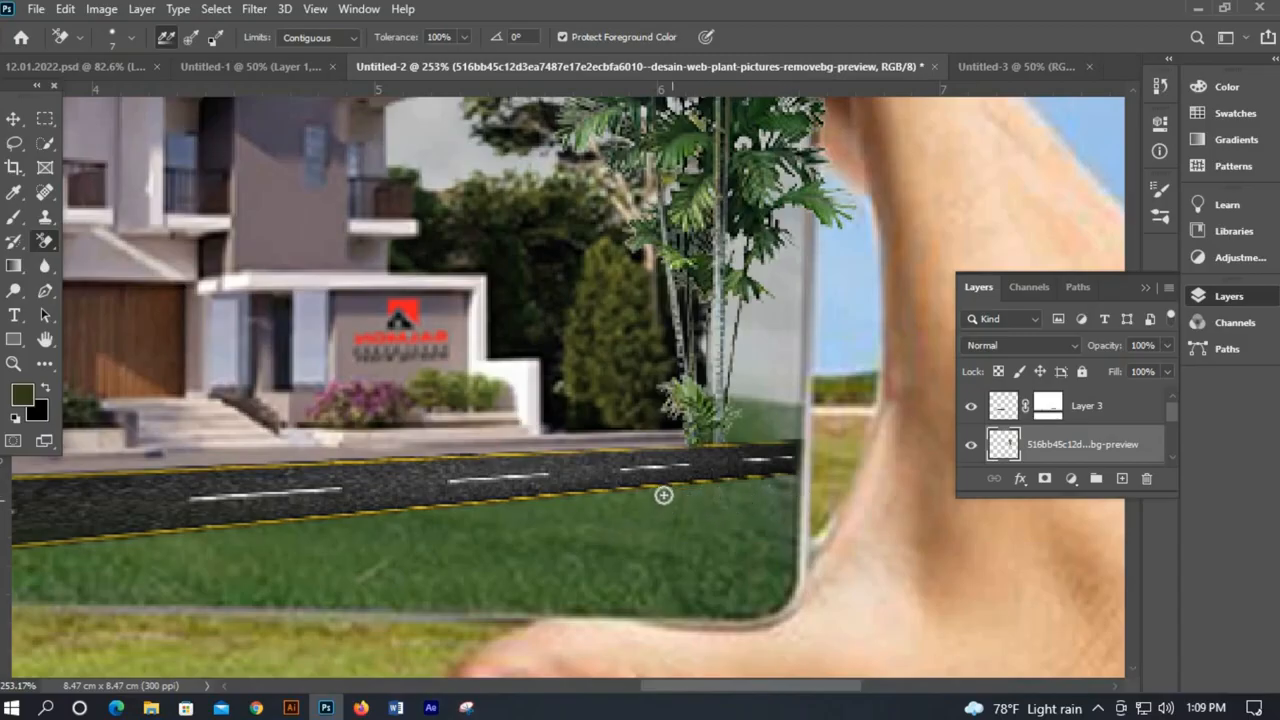
scroll(785, 502, "down", 8)
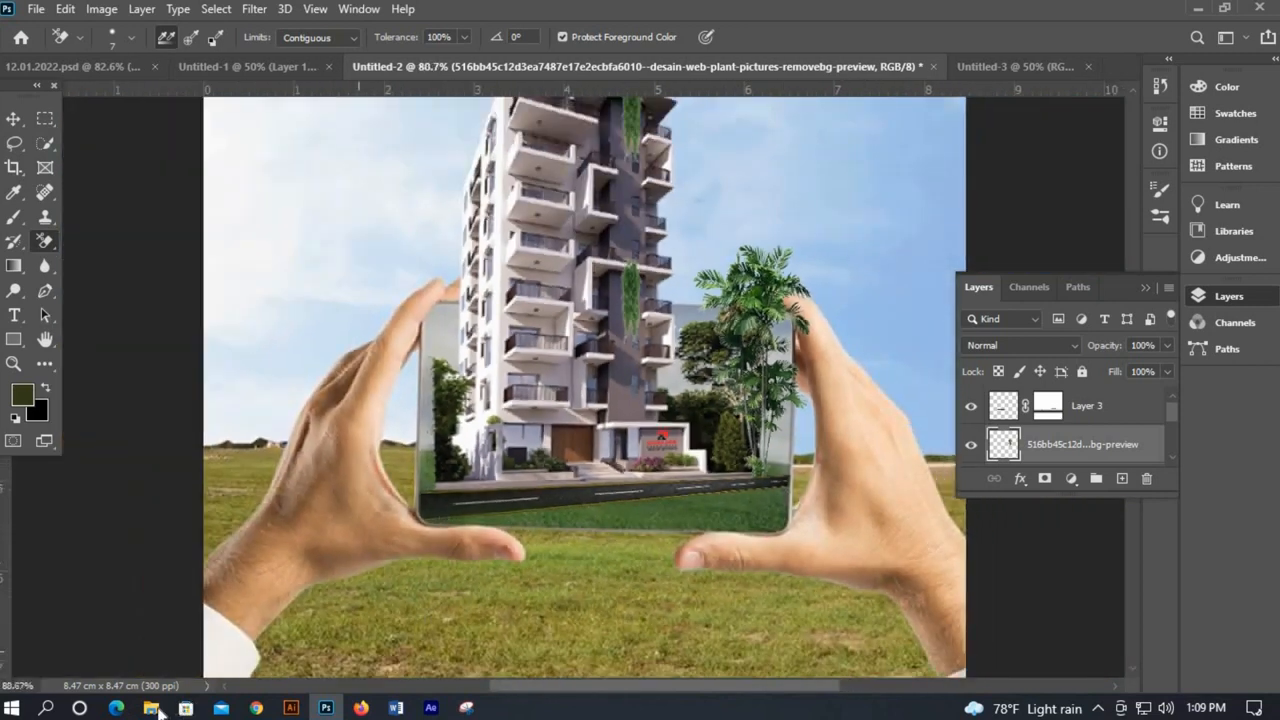
Place the background-free tree picture, download-removebg-preview, from the Downloads folder and shrink it to about 9.82% beside the phone's left edge.
left_click(151, 708)
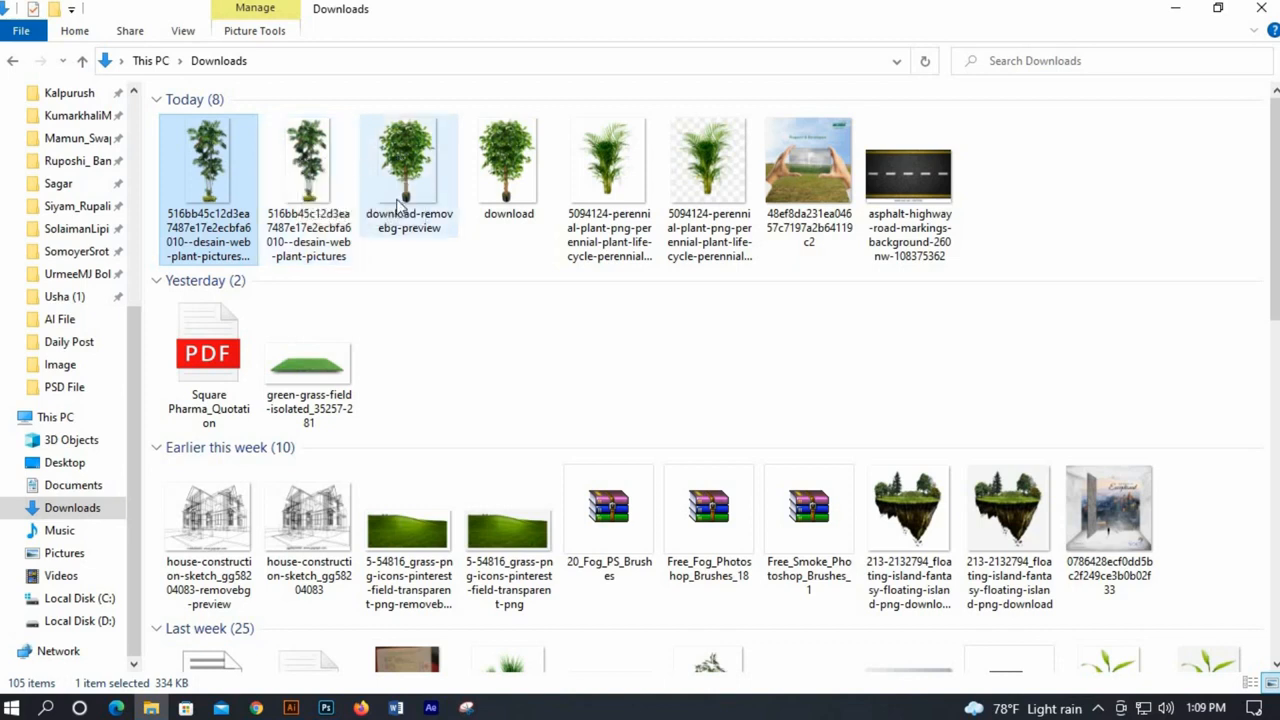
left_click_drag(405, 198, 584, 390)
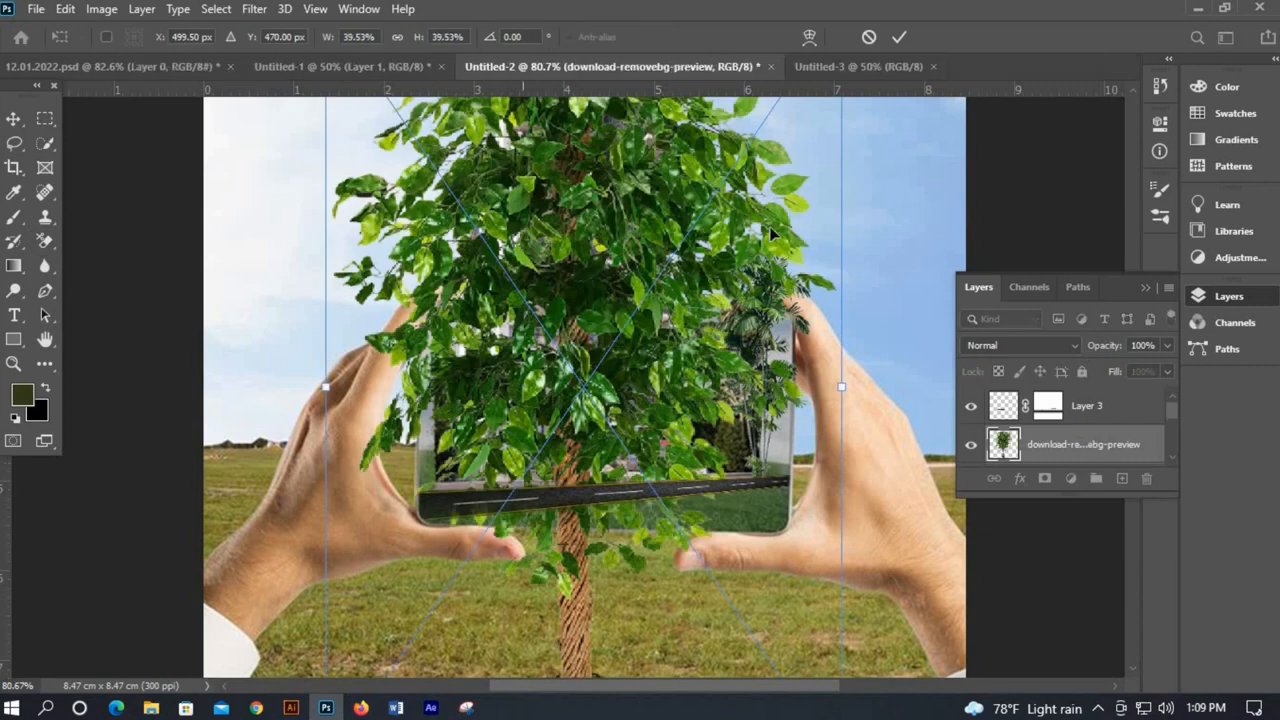
scroll(750, 535, "down", 2)
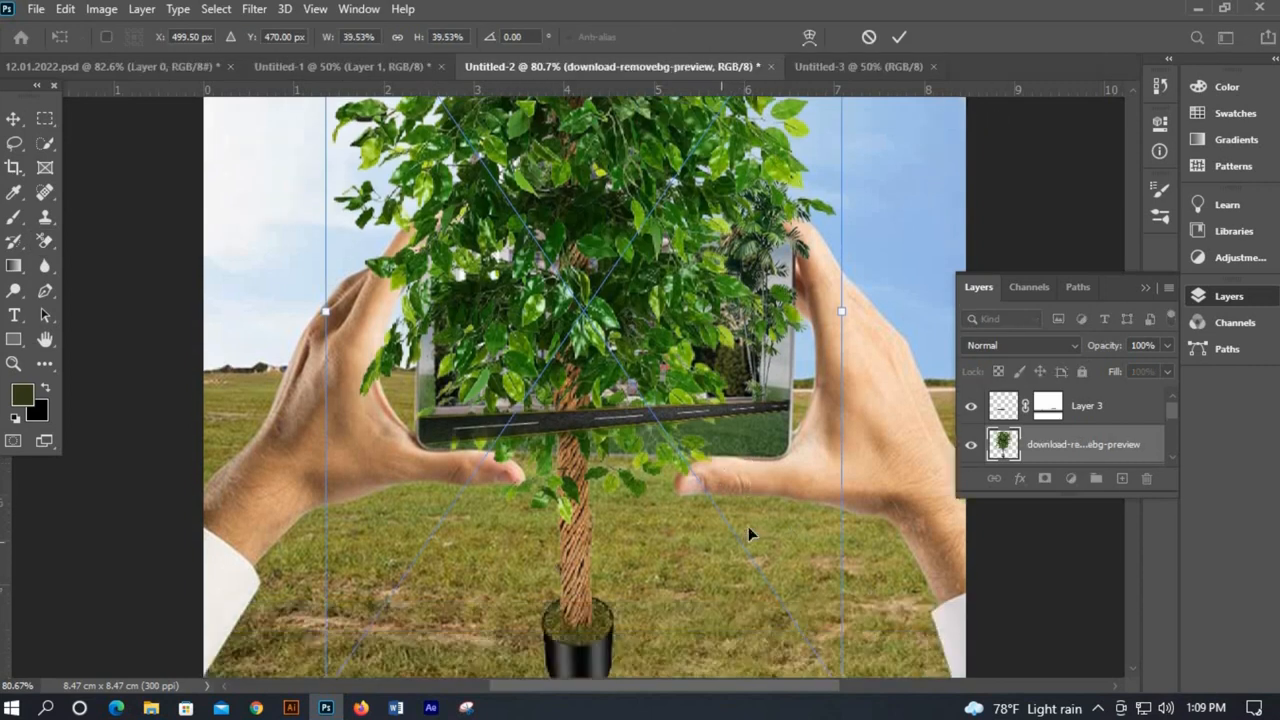
scroll(750, 535, "down", 3)
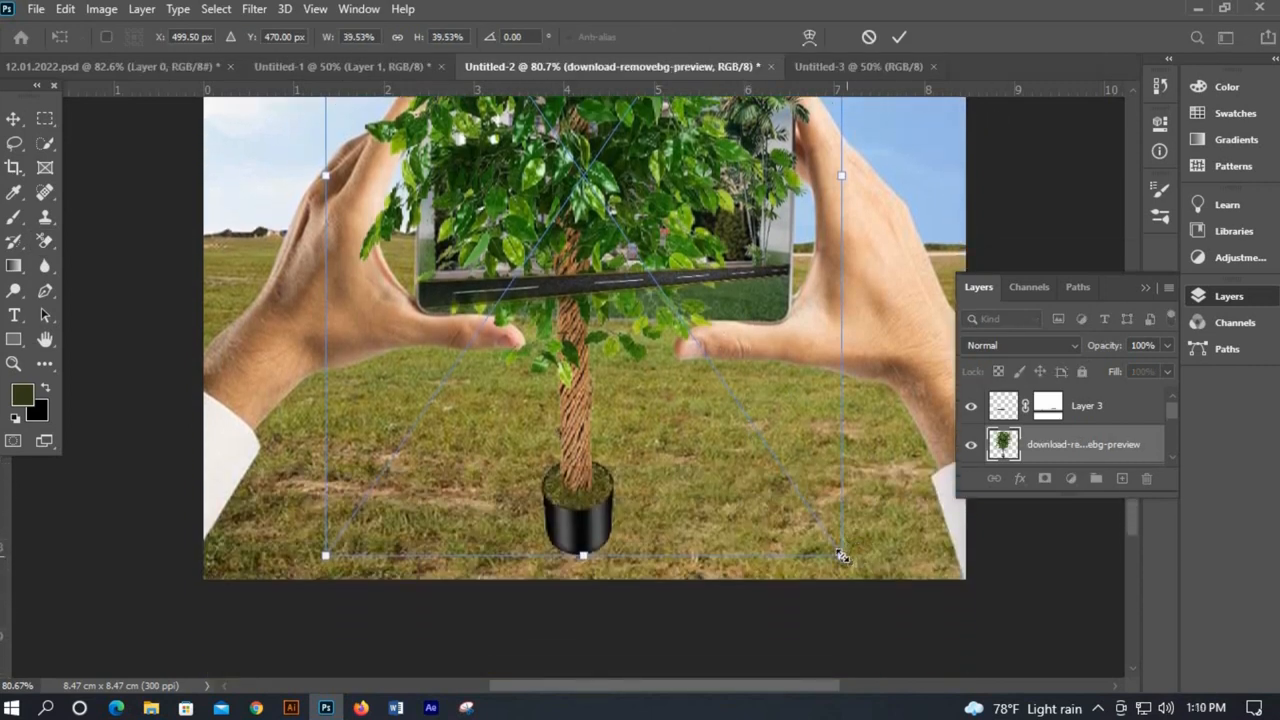
left_click_drag(841, 555, 653, 282)
scroll(542, 300, "up", 2)
left_click_drag(655, 166, 480, 206)
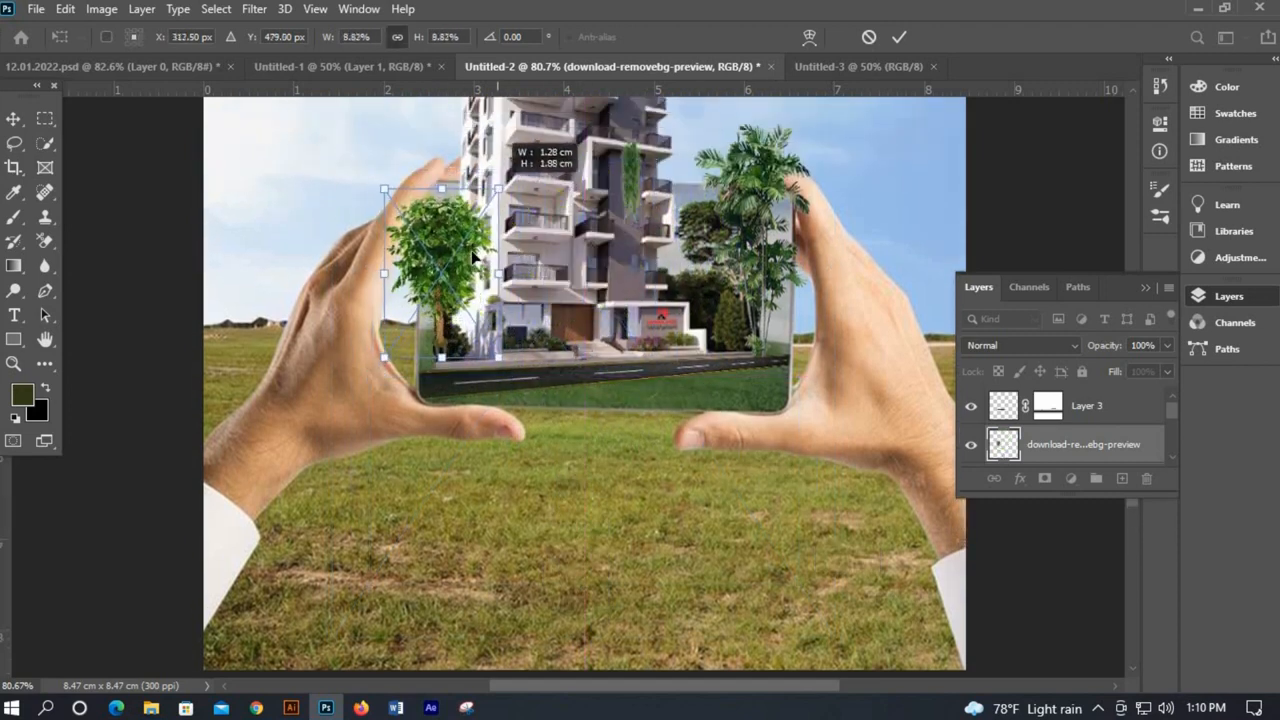
Resize the leafy tree to 7.07% width and 7.31% height at the phone's left edge, with its pot tucked behind the road.
left_click_drag(456, 252, 484, 319)
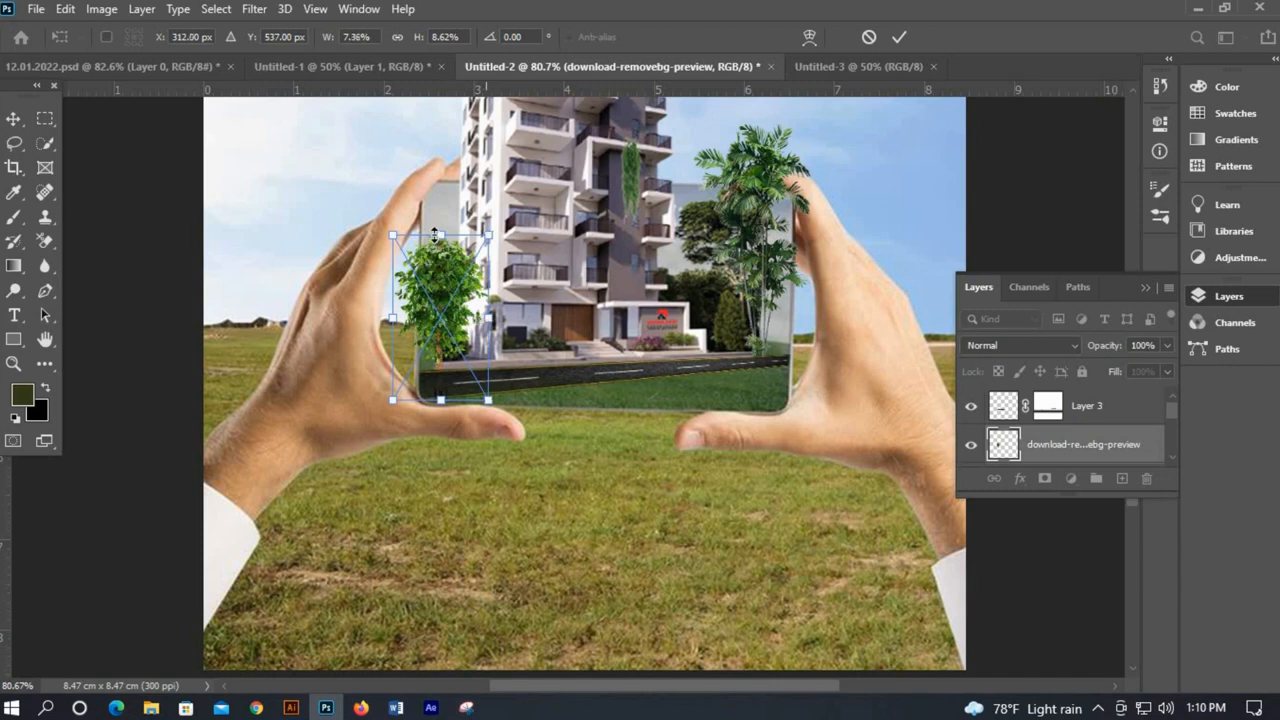
left_click_drag(440, 251, 440, 263)
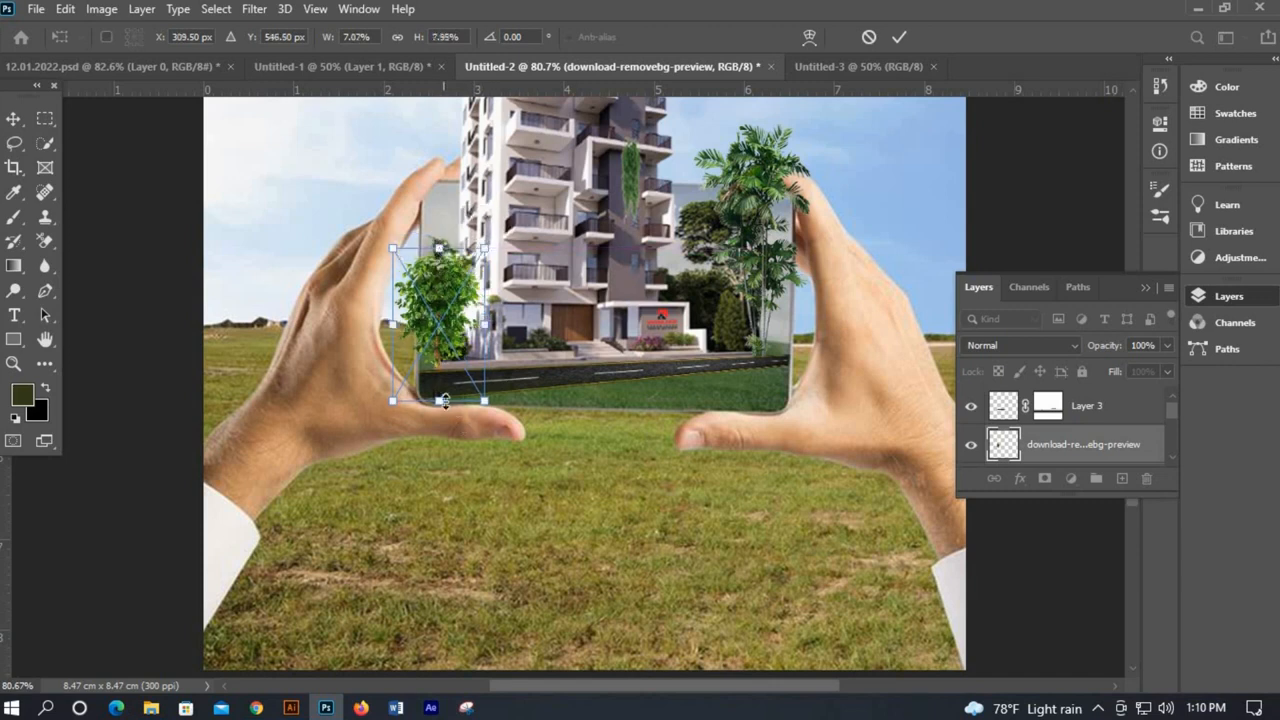
left_click_drag(445, 388, 445, 376)
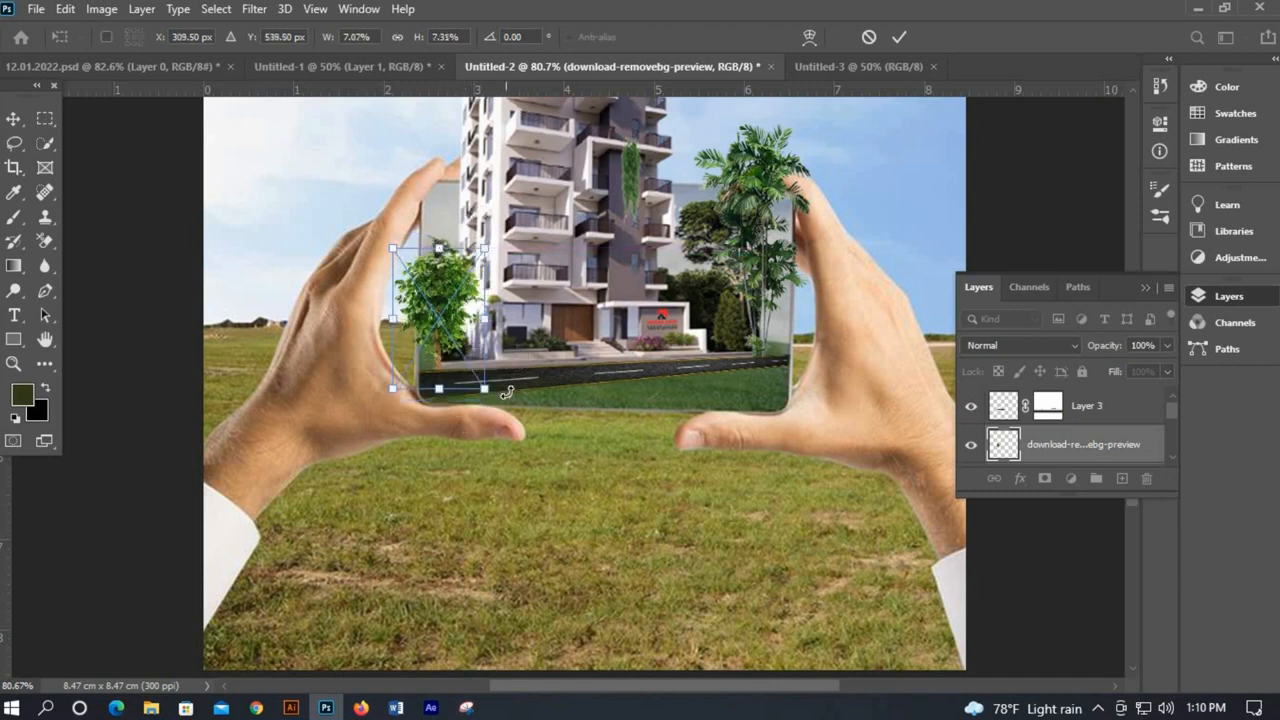
key("Return")
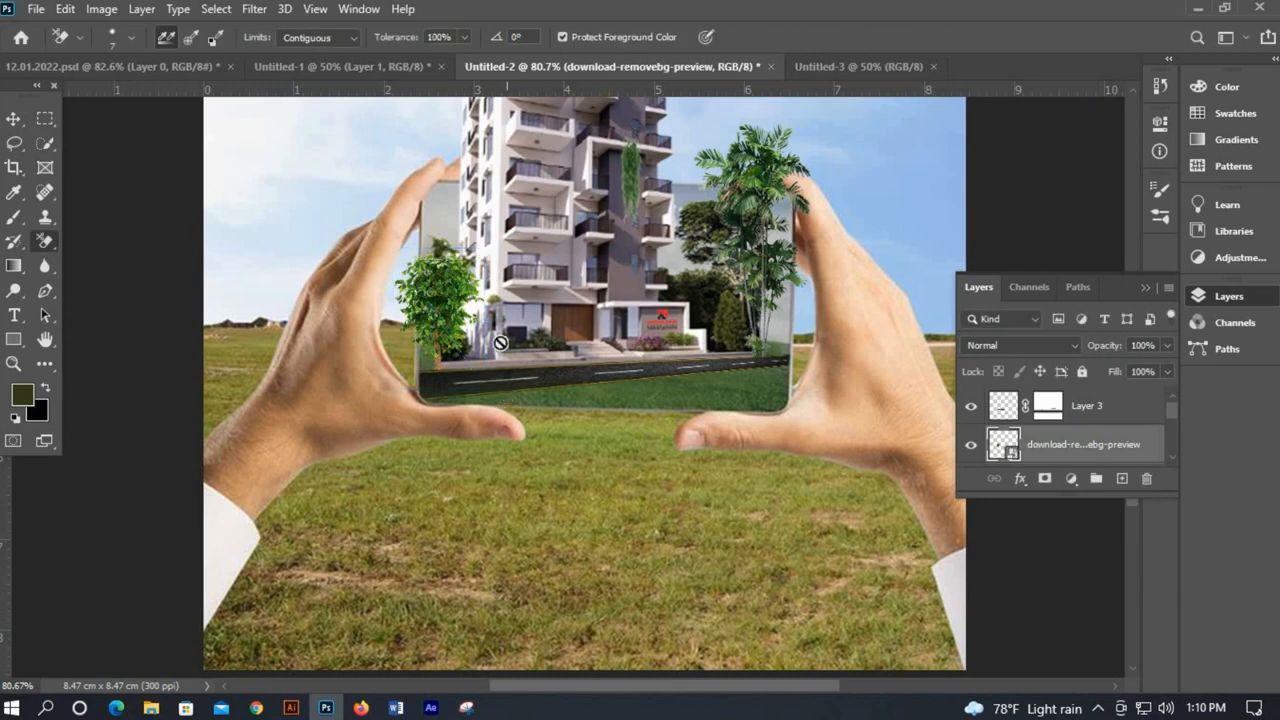
key("v")
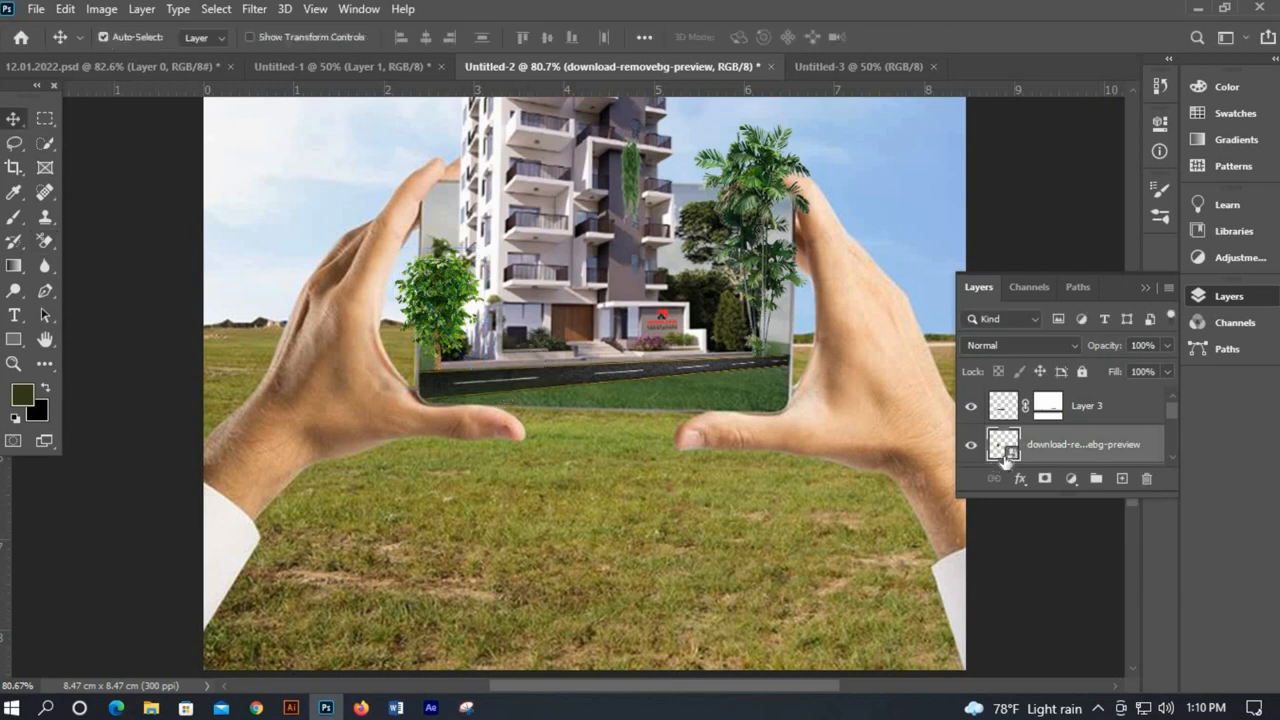
scroll(450, 350, "down", 4)
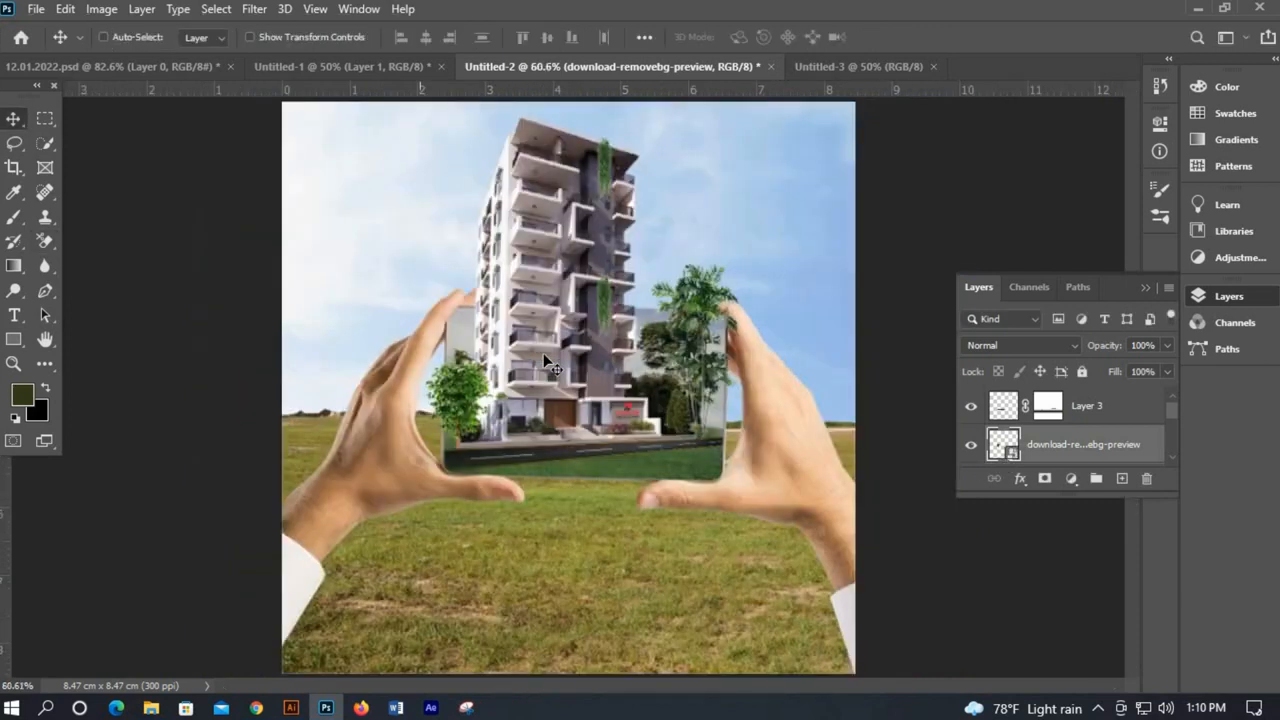
scroll(578, 365, "up", 2)
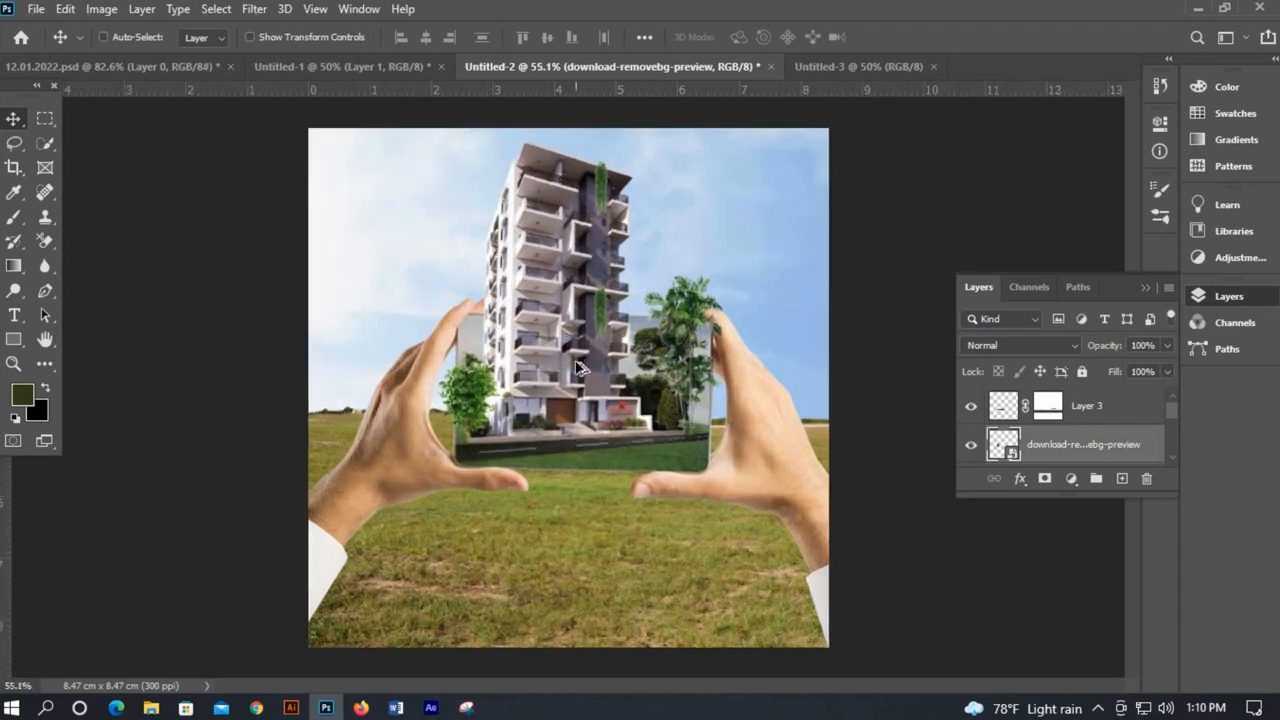
scroll(590, 370, "down", 2)
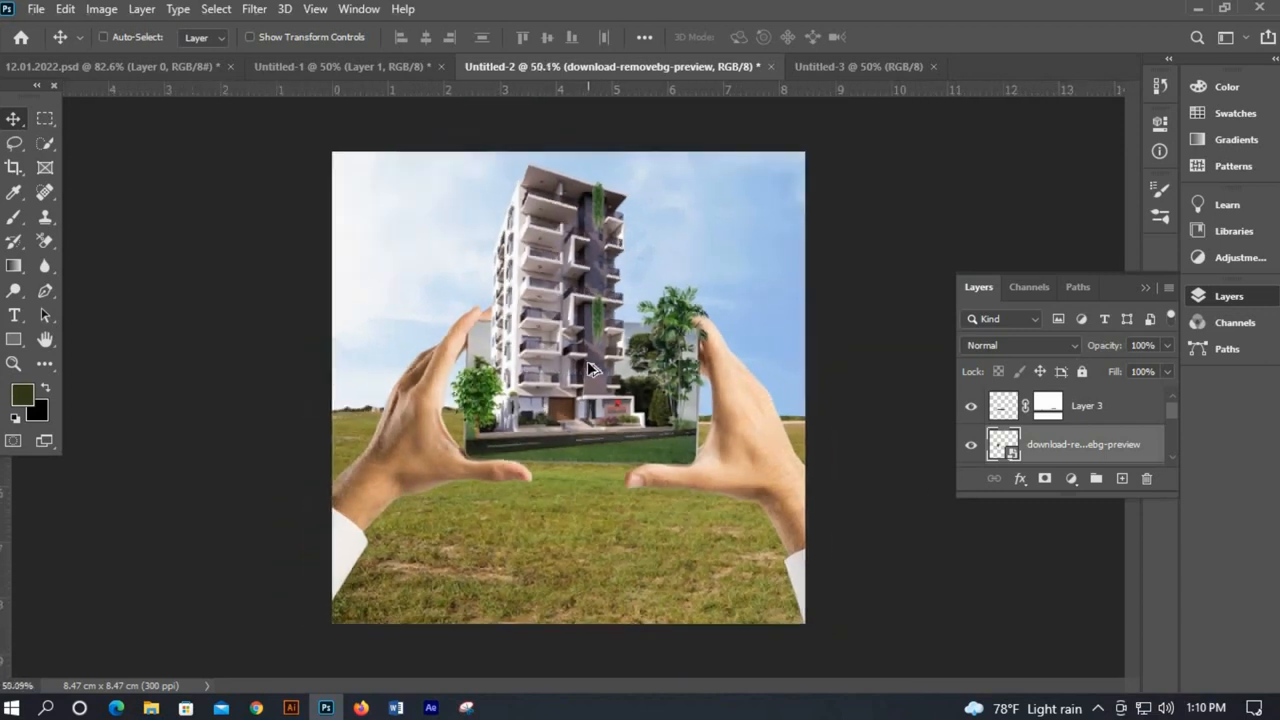
scroll(600, 370, "up", 3)
scroll(610, 360, "up", 2)
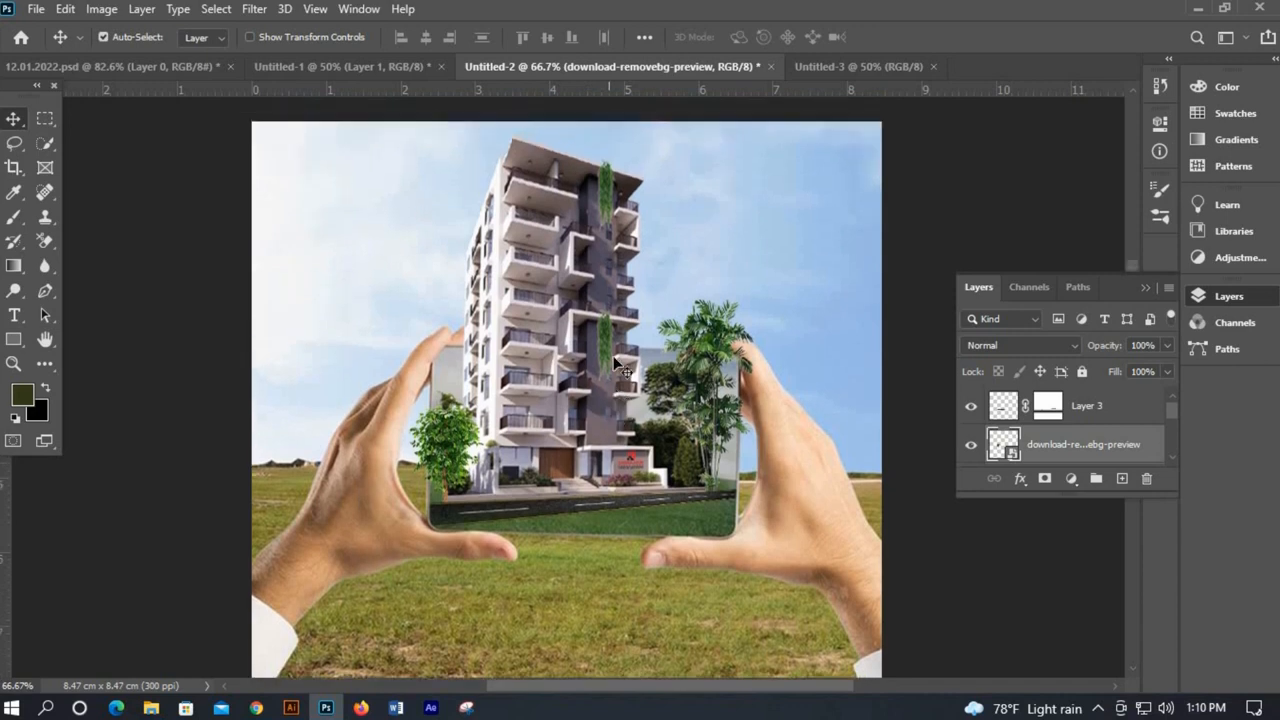